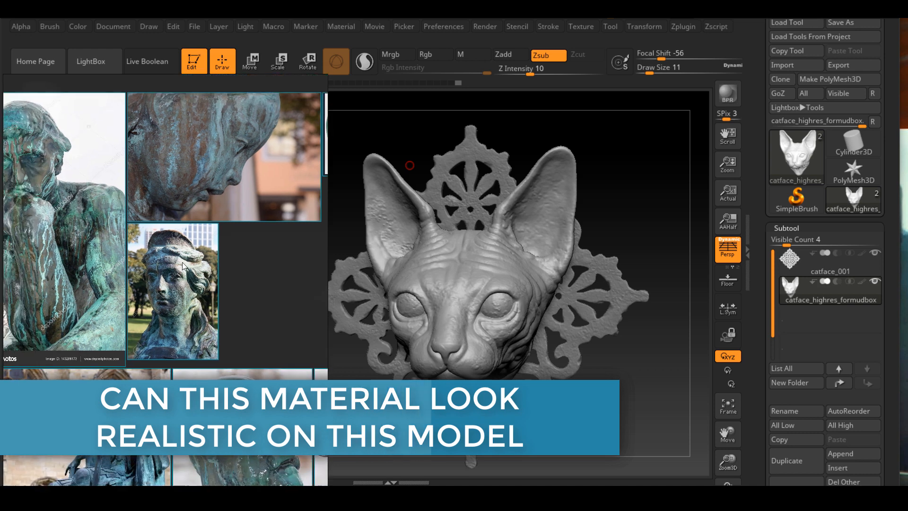
# In Photoshop, highlight interesting patina areas on the statue reference photos with the red brush, adding a new layer for the bust photo.
pyautogui.moveTo(621, 398); pyautogui.dragTo(603, 332)
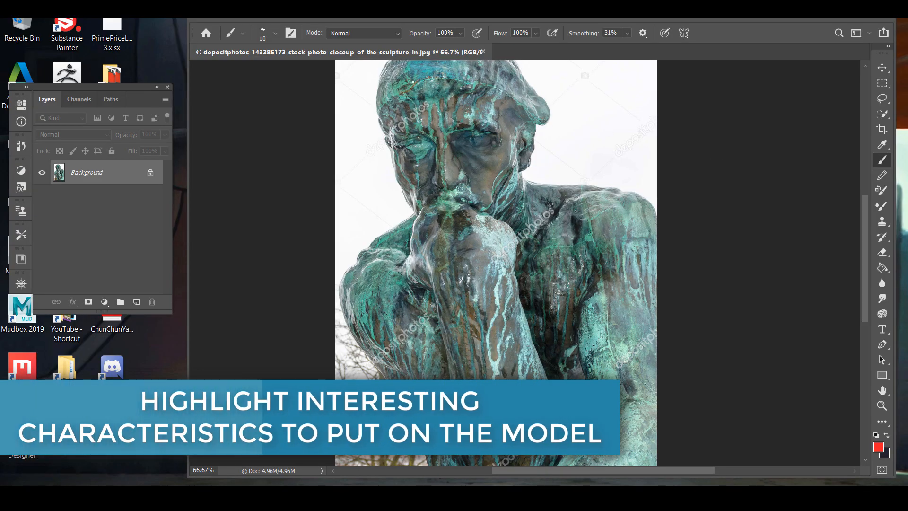
pyautogui.moveTo(402, 126)
pyautogui.mouseDown()
pyautogui.moveTo(418, 129)
pyautogui.moveTo(403, 134)
pyautogui.moveTo(415, 169)
pyautogui.moveTo(445, 148)
pyautogui.mouseUp()
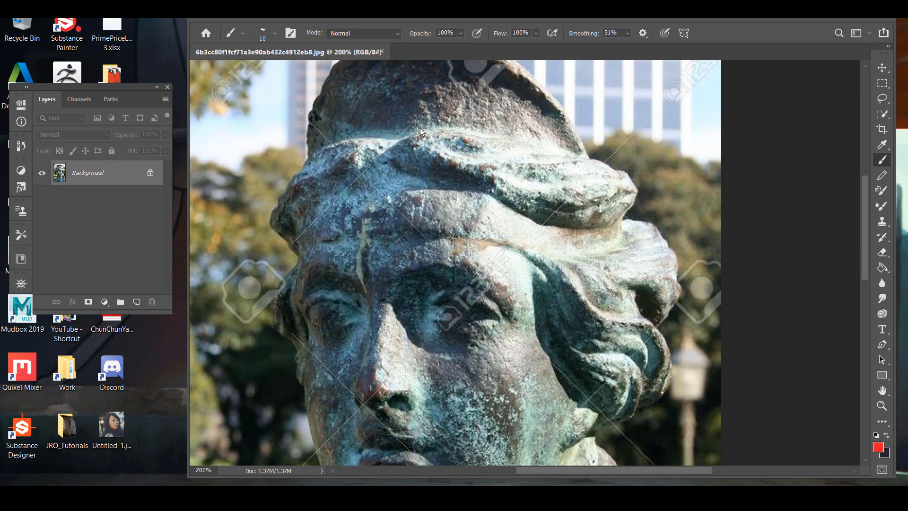
pyautogui.click(136, 302)
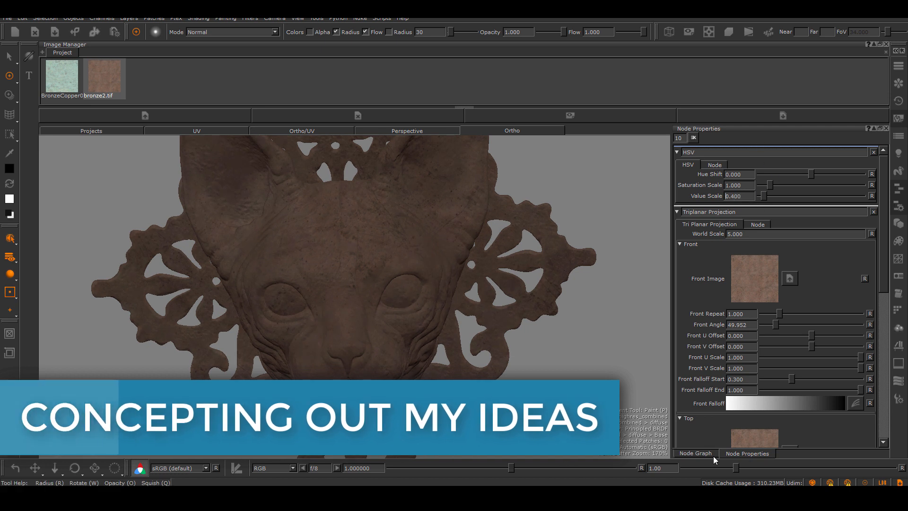
# In Mari, add a second Triplanar Projection node above the lower Merge node in the diffuse node graph.
pyautogui.click(695, 453)
pyautogui.moveTo(796, 314); pyautogui.dragTo(800, 281)
pyautogui.click(796, 334)
pyautogui.press('Tab')
pyautogui.write('tri')
pyautogui.press('Return')
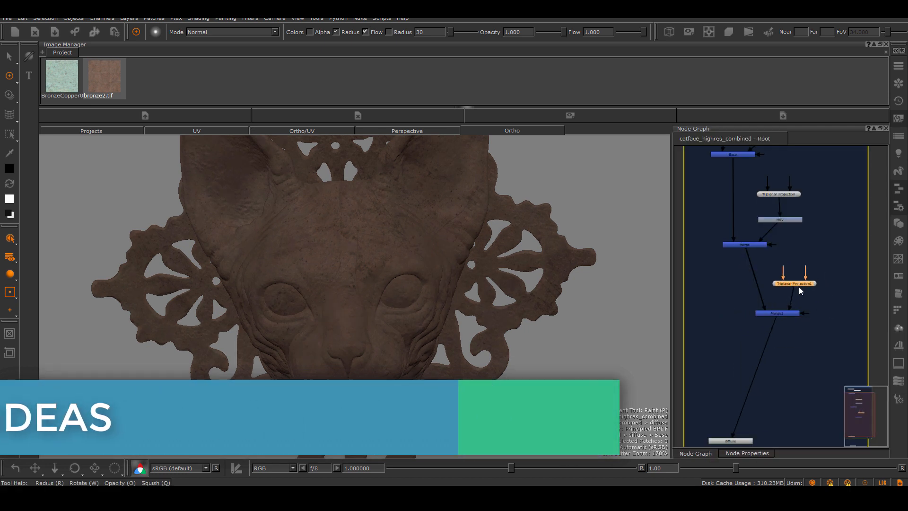
# Load the green BronzeCopper image into the projection directions of the new Triplanar Projection node and edit its falloff start.
pyautogui.doubleClick(799, 281)
pyautogui.moveTo(61, 74); pyautogui.dragTo(747, 201)
pyautogui.scroll(-3, 739, 329)
pyautogui.moveTo(61, 81); pyautogui.dragTo(757, 434)
pyautogui.scroll(-5, 736, 382)
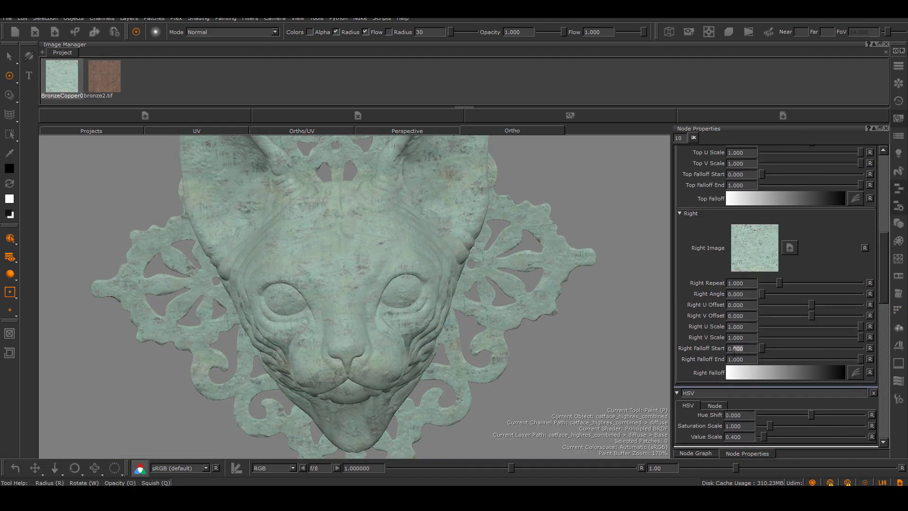
pyautogui.moveTo(886, 275); pyautogui.dragTo(887, 164)
pyautogui.press('Return')
# Paint patina drips down the cat's forehead and around both eyes, following the framed close-up of the bronze statue reference.
pyautogui.moveTo(416, 265)
pyautogui.mouseDown(button='middle')
pyautogui.moveTo(451, 279)
pyautogui.moveTo(402, 209)
pyautogui.mouseUp(button='middle')
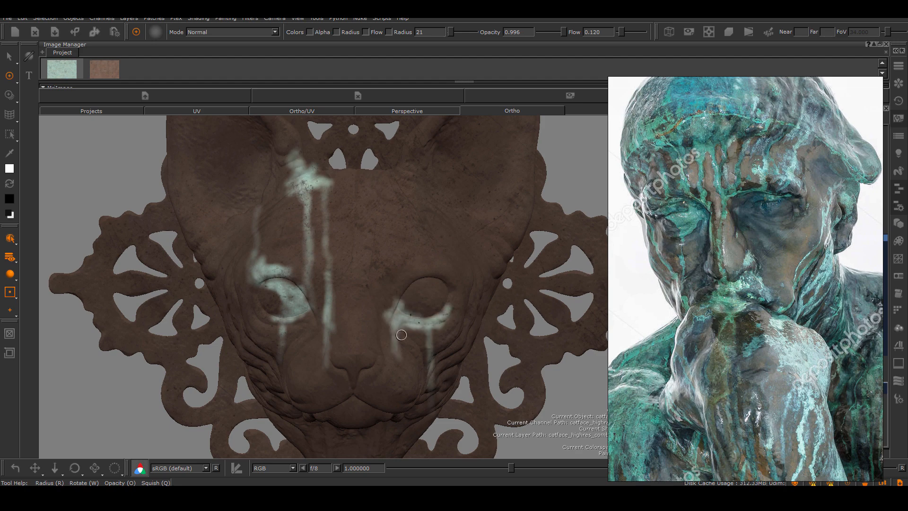
pyautogui.keyDown('alt'); pyautogui.moveTo(407, 218); pyautogui.dragTo(400, 298, button='middle'); pyautogui.keyUp('alt')
pyautogui.moveTo(773, 181); pyautogui.dragTo(725, 462)
pyautogui.press('k')
pyautogui.moveTo(478, 258); pyautogui.dragTo(482, 259)
pyautogui.moveTo(709, 385); pyautogui.dragTo(764, 126)
pyautogui.scroll(-3, 409, 255)
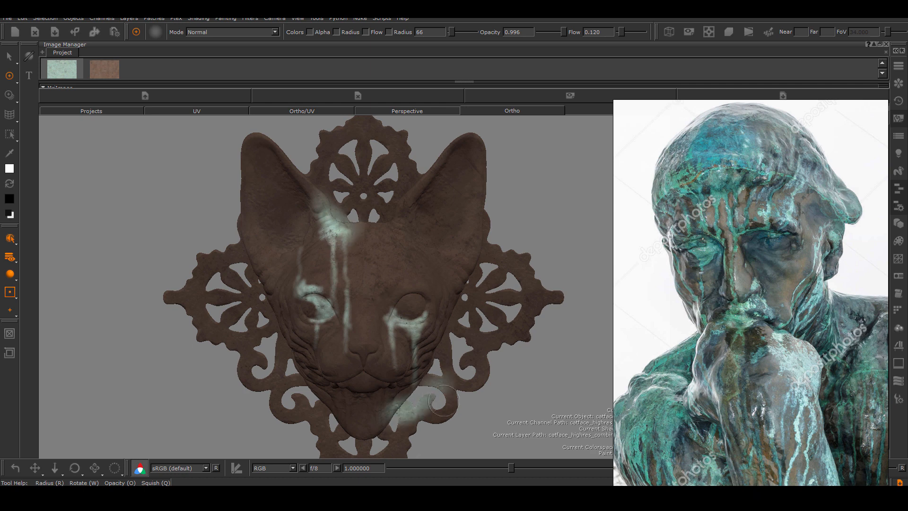
# Paint broad patina patches on the ornament below the chin and inside the ear.
pyautogui.keyDown('alt'); pyautogui.moveTo(436, 387); pyautogui.dragTo(437, 308, button='middle'); pyautogui.keyUp('alt')
pyautogui.moveTo(395, 397)
pyautogui.mouseDown()
pyautogui.moveTo(392, 340)
pyautogui.moveTo(432, 297)
pyautogui.mouseUp()
pyautogui.keyDown('alt'); pyautogui.moveTo(279, 121); pyautogui.dragTo(316, 208, button='middle'); pyautogui.keyUp('alt')
pyautogui.keyDown('alt'); pyautogui.moveTo(333, 319); pyautogui.dragTo(271, 252, button='middle'); pyautogui.keyUp('alt')
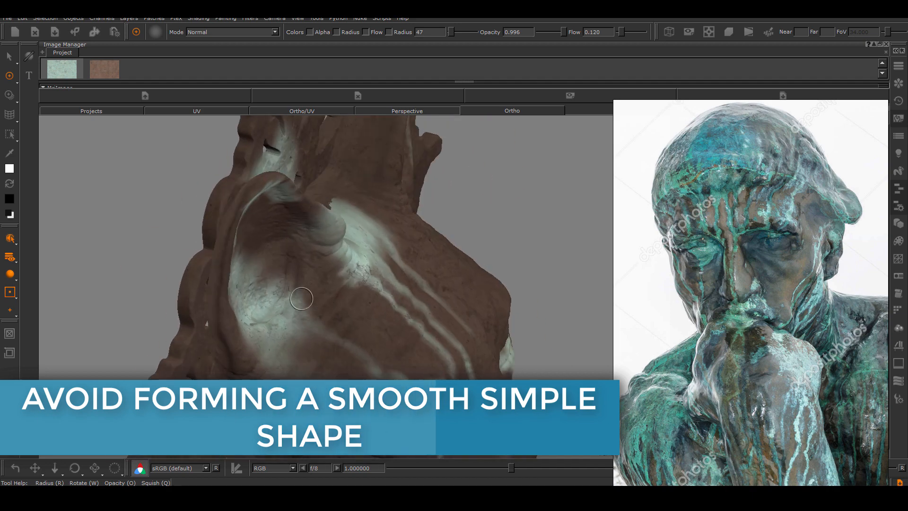
# Paint patina around the eyes and let it run down into the cheek wrinkles, breaking up smooth edges.
pyautogui.keyDown('alt'); pyautogui.moveTo(334, 331); pyautogui.dragTo(334, 311, button='right'); pyautogui.keyUp('alt')
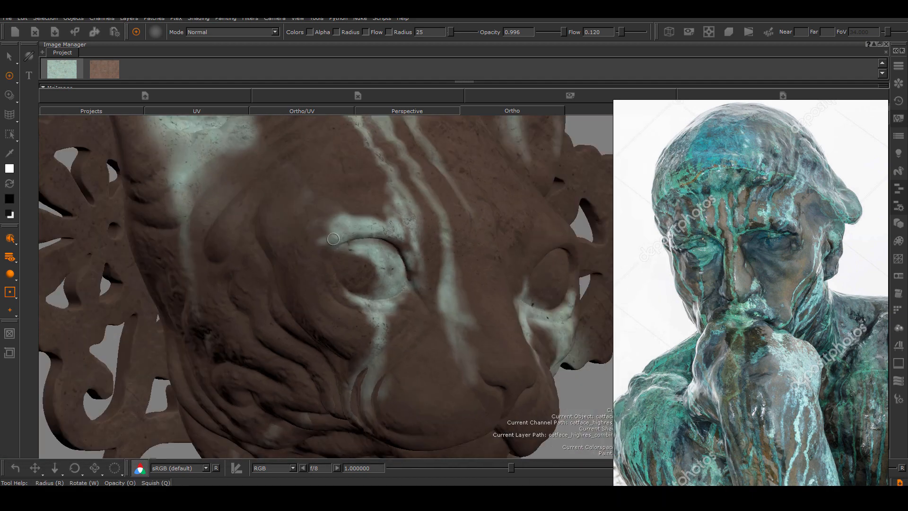
pyautogui.scroll(3, 333, 239)
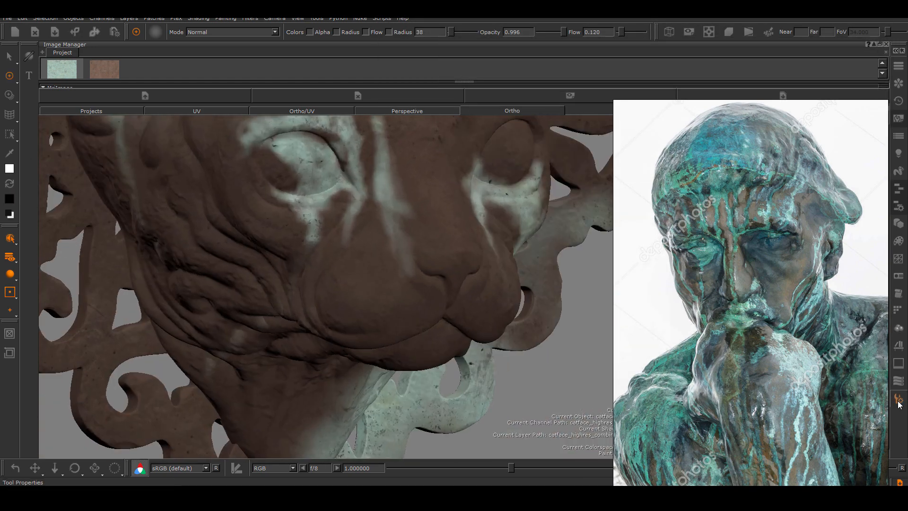
pyautogui.press('r')
pyautogui.keyDown('alt'); pyautogui.moveTo(318, 268); pyautogui.dragTo(359, 268); pyautogui.keyUp('alt')
pyautogui.moveTo(316, 256)
pyautogui.mouseDown()
pyautogui.moveTo(308, 307)
pyautogui.moveTo(314, 368)
pyautogui.mouseUp()
pyautogui.keyDown('alt'); pyautogui.moveTo(378, 265); pyautogui.dragTo(392, 284); pyautogui.keyUp('alt')
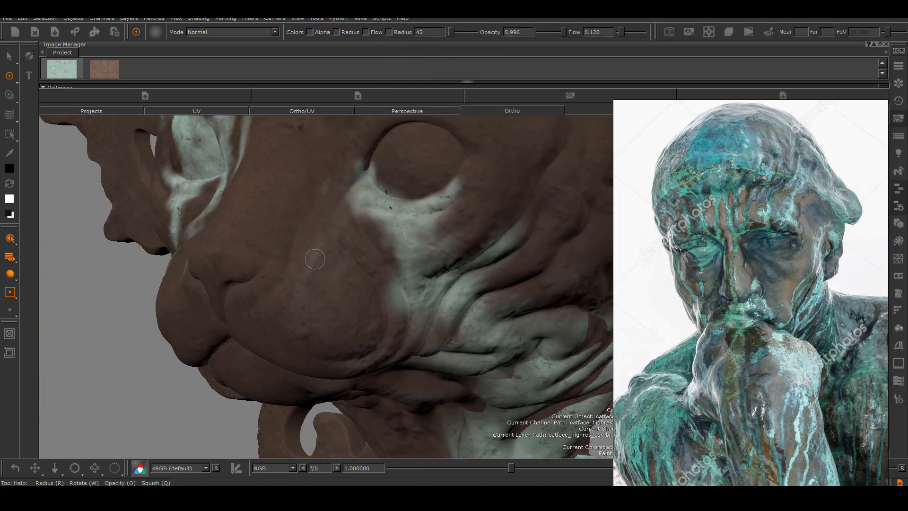
pyautogui.press('x')
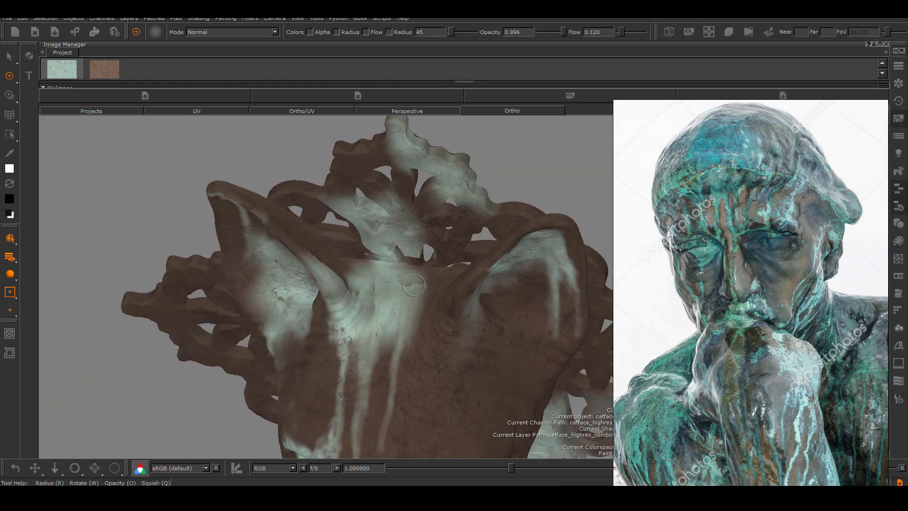
# Spread patina across the top of the head between the ears and onto the left ear tip, alternating white and black paint.
pyautogui.keyDown('alt'); pyautogui.moveTo(331, 256); pyautogui.dragTo(353, 265); pyautogui.keyUp('alt')
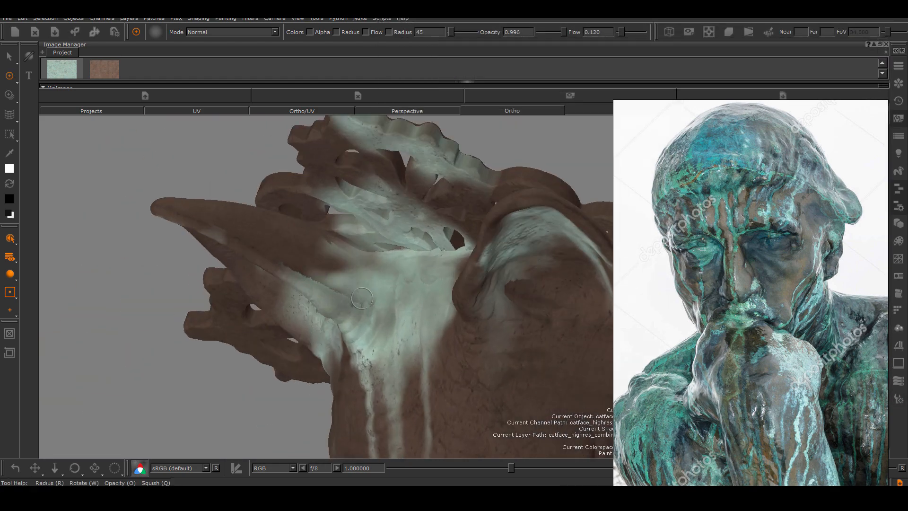
pyautogui.moveTo(369, 338)
pyautogui.keyDown('alt'); pyautogui.mouseDown()
pyautogui.moveTo(345, 317)
pyautogui.moveTo(324, 349)
pyautogui.moveTo(350, 331)
pyautogui.moveTo(343, 239)
pyautogui.moveTo(430, 349)
pyautogui.moveTo(291, 250)
pyautogui.moveTo(304, 194)
pyautogui.mouseUp(); pyautogui.keyUp('alt')
pyautogui.scroll(8, 345, 300)
pyautogui.scroll(-3, 345, 300)
pyautogui.press('x')
pyautogui.press('x')
pyautogui.scroll(-5, 361, 296)
pyautogui.scroll(5, 332, 274)
pyautogui.press('x')
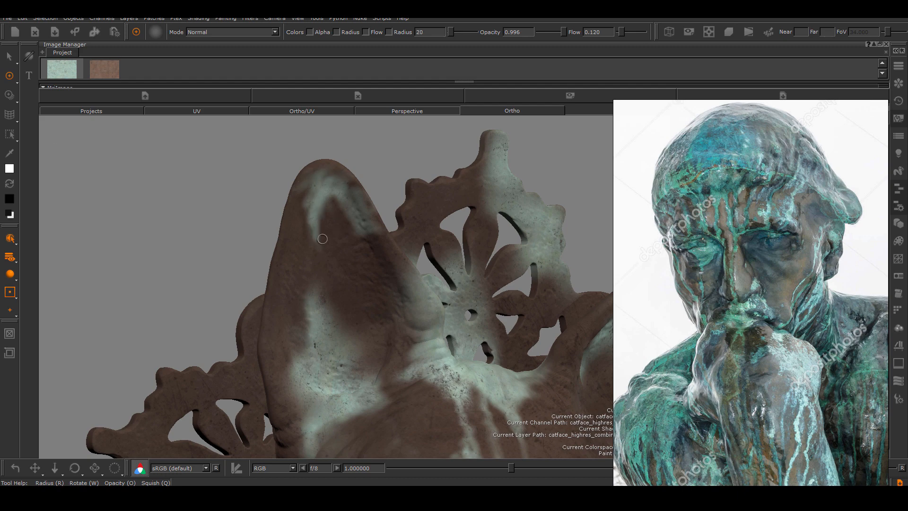
# Streak patina down the inside of the left ear and refine its edges with black paint.
pyautogui.keyDown('alt'); pyautogui.moveTo(317, 246); pyautogui.dragTo(304, 273); pyautogui.keyUp('alt')
pyautogui.press('x')
pyautogui.press('k')
pyautogui.moveTo(480, 257); pyautogui.dragTo(484, 258)
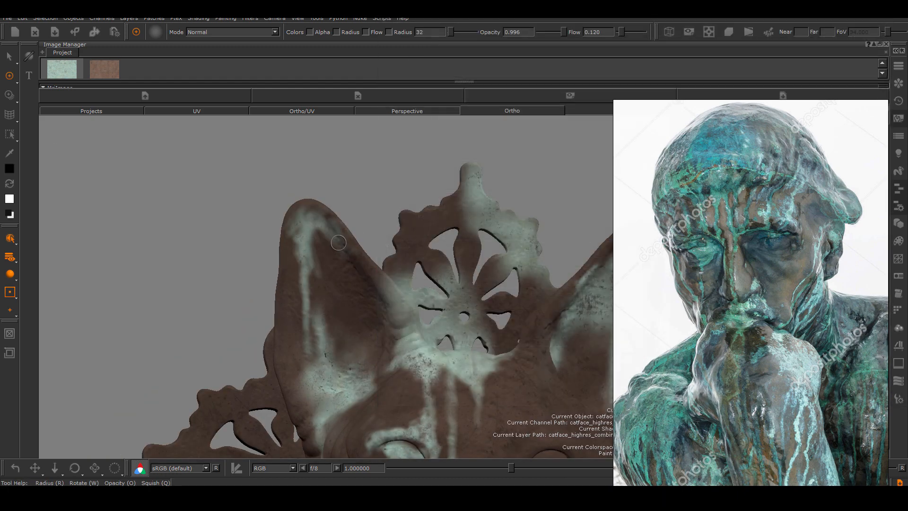
pyautogui.scroll(-6, 337, 239)
pyautogui.scroll(3, 348, 265)
# Adjust the brush and paint patina over the chin, neck and lower ornament in white.
pyautogui.keyDown('alt'); pyautogui.moveTo(348, 265); pyautogui.dragTo(340, 198); pyautogui.keyUp('alt')
pyautogui.scroll(4, 340, 212)
pyautogui.press('x')
pyautogui.click(898, 400)
pyautogui.moveTo(484, 258); pyautogui.dragTo(487, 257)
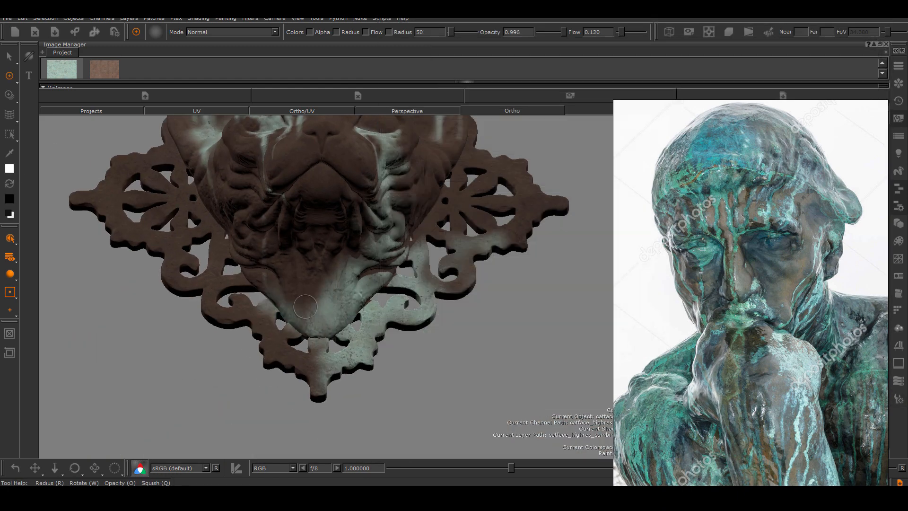
pyautogui.moveTo(366, 279); pyautogui.dragTo(392, 260)
# Extend the patina painting over the remaining parts of the face and the surrounding ornament.
pyautogui.keyDown('alt'); pyautogui.moveTo(331, 212); pyautogui.dragTo(331, 279); pyautogui.keyUp('alt')
pyautogui.scroll(-6, 331, 244)
pyautogui.scroll(3, 332, 243)
pyautogui.scroll(4, 340, 199)
pyautogui.moveTo(350, 204)
pyautogui.mouseDown()
pyautogui.moveTo(345, 258)
pyautogui.moveTo(322, 213)
pyautogui.mouseUp()
pyautogui.keyDown('alt'); pyautogui.moveTo(322, 331); pyautogui.dragTo(290, 279, button='middle'); pyautogui.keyUp('alt')
pyautogui.keyDown('alt'); pyautogui.moveTo(291, 279); pyautogui.dragTo(291, 213); pyautogui.keyUp('alt')
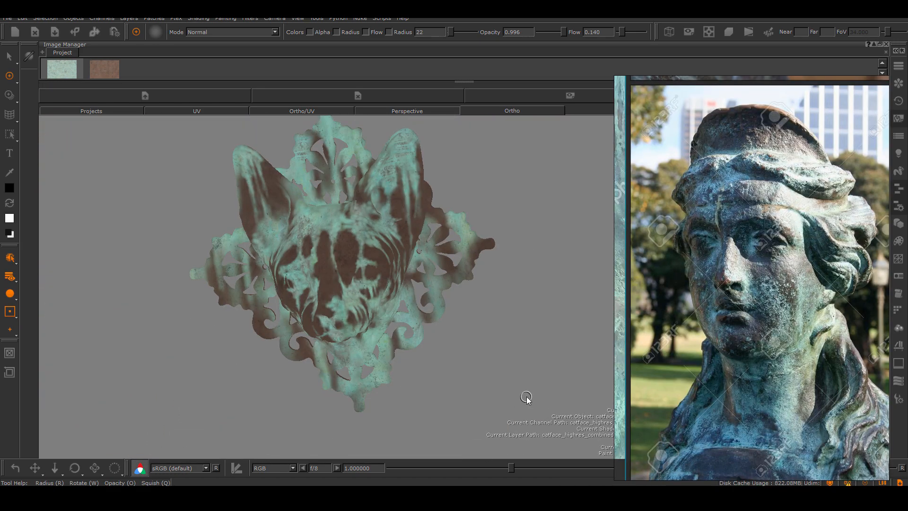
# Examine the patina on the cat model and study how it breaks up on the bust reference's face, neck and hair.
pyautogui.keyDown('alt'); pyautogui.moveTo(477, 312); pyautogui.dragTo(435, 274); pyautogui.keyUp('alt')
pyautogui.scroll(3, 531, 296)
pyautogui.keyDown('alt'); pyautogui.keyDown('shift'); pyautogui.moveTo(435, 274); pyautogui.dragTo(383, 294); pyautogui.keyUp('shift'); pyautogui.keyUp('alt')
pyautogui.scroll(3, 424, 297)
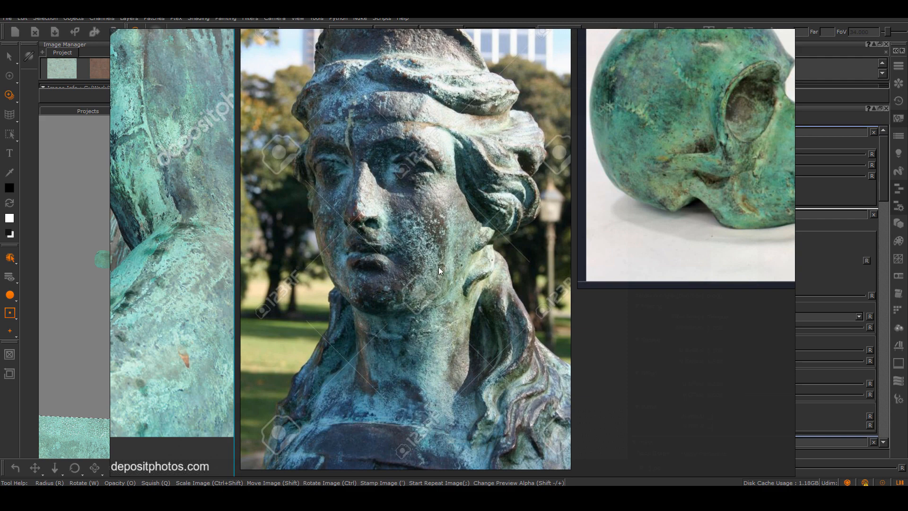
pyautogui.scroll(2, 438, 270)
pyautogui.scroll(3, 432, 254)
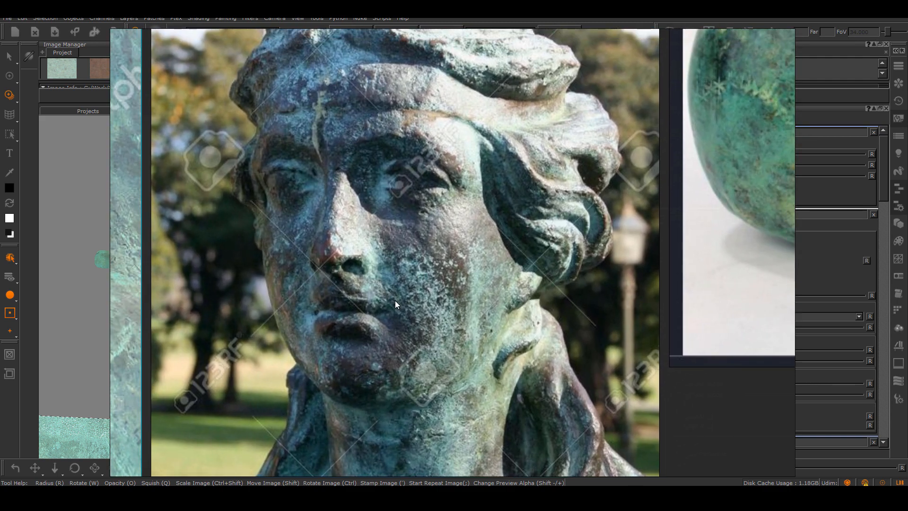
pyautogui.moveTo(458, 430); pyautogui.dragTo(446, 254, button='middle')
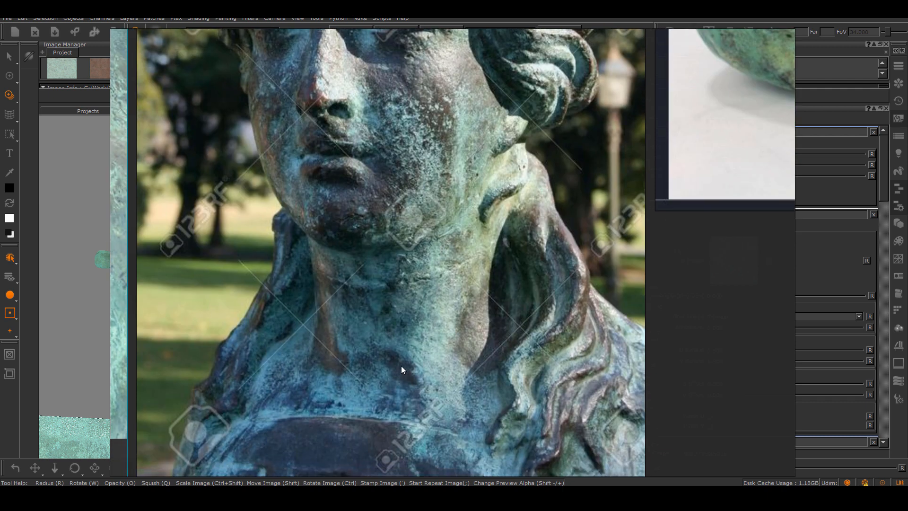
pyautogui.moveTo(566, 400); pyautogui.dragTo(498, 282, button='middle')
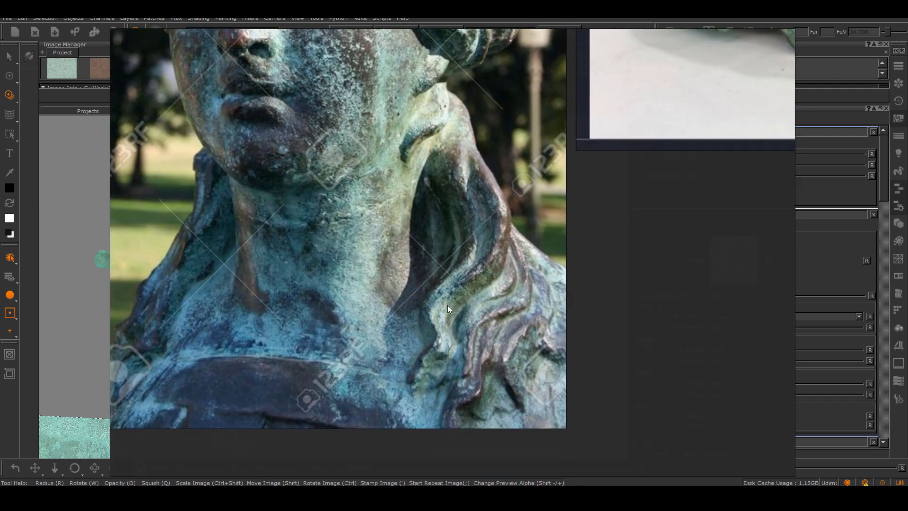
pyautogui.scroll(-4, 307, 147)
pyautogui.moveTo(281, 189); pyautogui.dragTo(439, 254, button='middle')
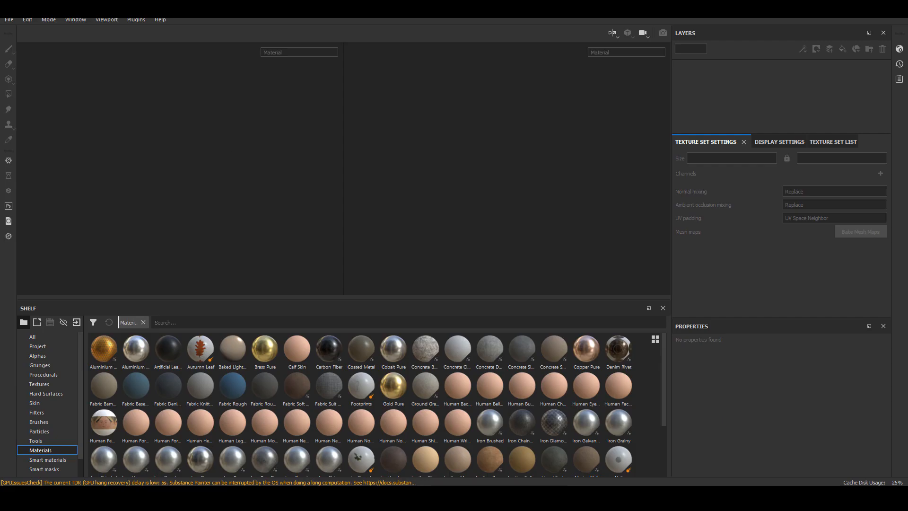
# In Substance Painter, create a new project from the low-poly cat mesh and widen the 3D view.
pyautogui.click(9, 20)
pyautogui.click(22, 31)
pyautogui.click(550, 156)
pyautogui.doubleClick(609, 197)
pyautogui.click(495, 359)
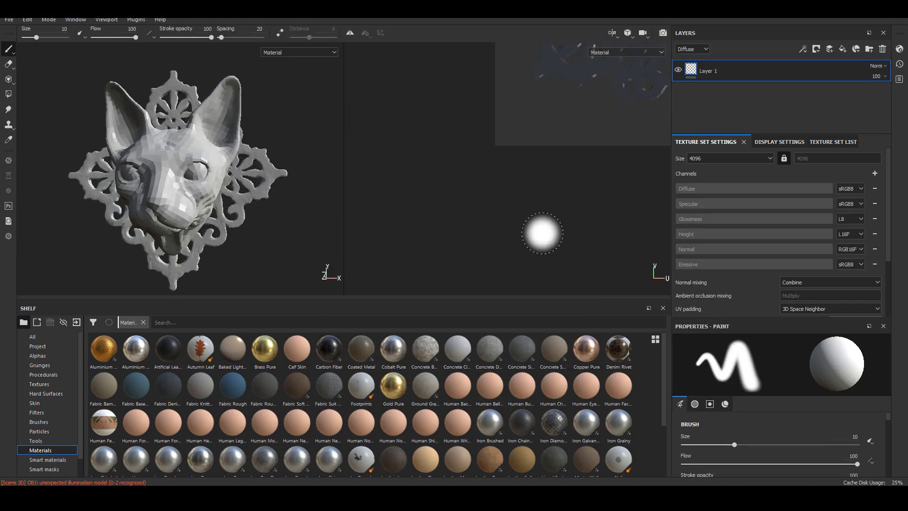
pyautogui.moveTo(343, 124); pyautogui.dragTo(514, 128)
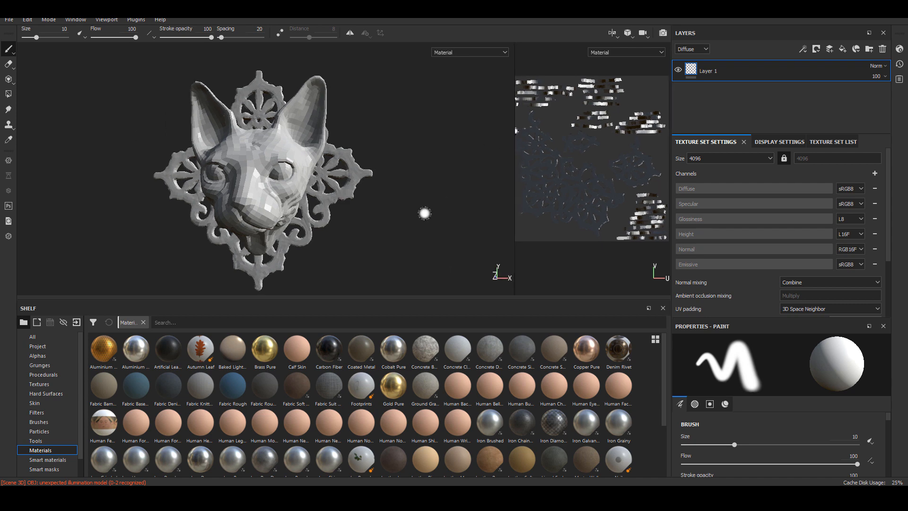
# Set up mesh map baking with a 4096 output size and Thickness excluded.
pyautogui.scroll(-3, 894, 295)
pyautogui.click(855, 241)
pyautogui.click(467, 119)
pyautogui.click(458, 162)
pyautogui.click(366, 214)
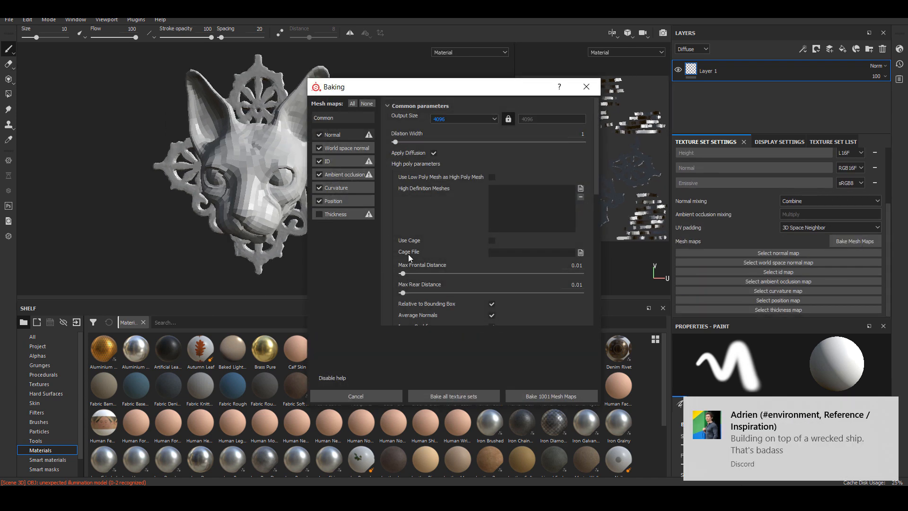
# Add catface_highres_combined.OBJ as the high definition mesh and bake all texture sets.
pyautogui.click(580, 188)
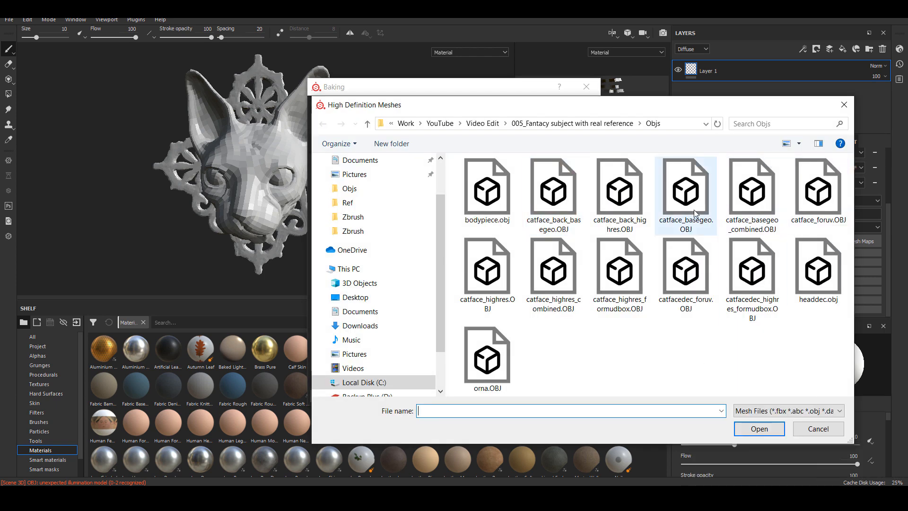
pyautogui.click(553, 272)
pyautogui.click(759, 429)
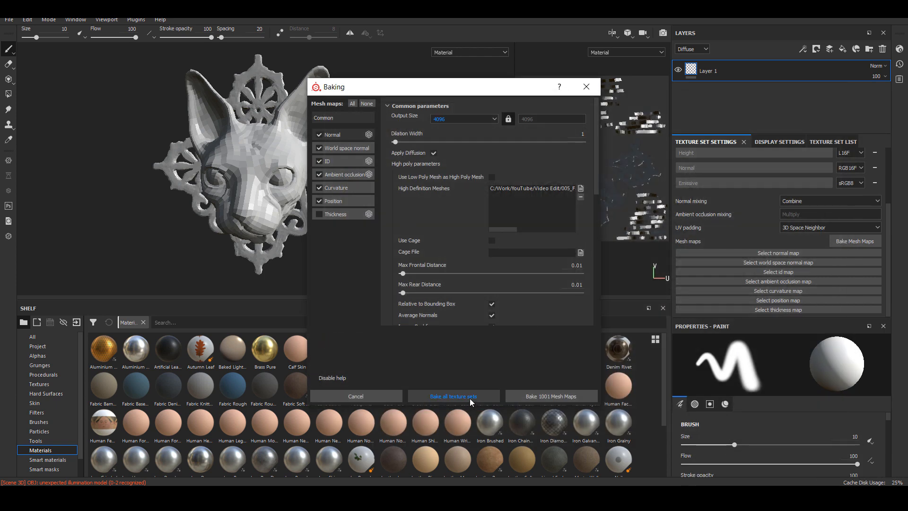
pyautogui.click(454, 396)
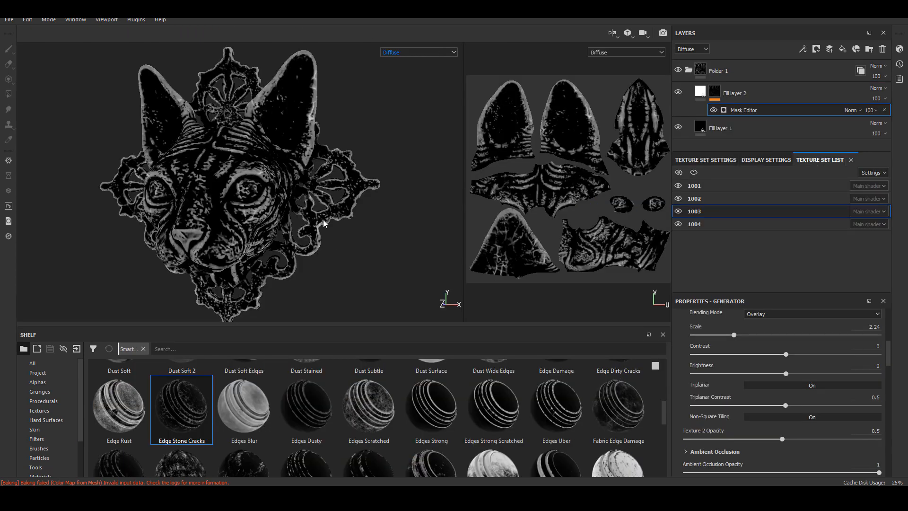
# Examine the Edge Stone Cracks, Rust and Surface Rust smart masks on the cat model from several angles.
pyautogui.keyDown('alt'); pyautogui.moveTo(284, 284); pyautogui.dragTo(191, 229); pyautogui.keyUp('alt')
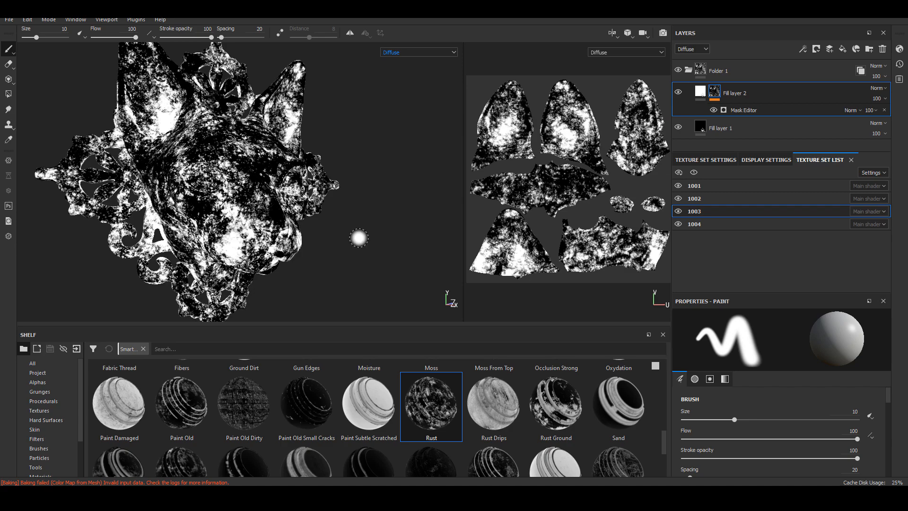
pyautogui.moveTo(359, 236)
pyautogui.keyDown('alt'); pyautogui.mouseDown()
pyautogui.moveTo(211, 260)
pyautogui.moveTo(399, 285)
pyautogui.moveTo(451, 279)
pyautogui.moveTo(345, 199)
pyautogui.mouseUp(); pyautogui.keyUp('alt')
pyautogui.keyDown('alt'); pyautogui.moveTo(345, 199); pyautogui.dragTo(215, 231, button='right'); pyautogui.keyUp('alt')
pyautogui.keyDown('alt'); pyautogui.moveTo(215, 232); pyautogui.dragTo(169, 250); pyautogui.keyUp('alt')
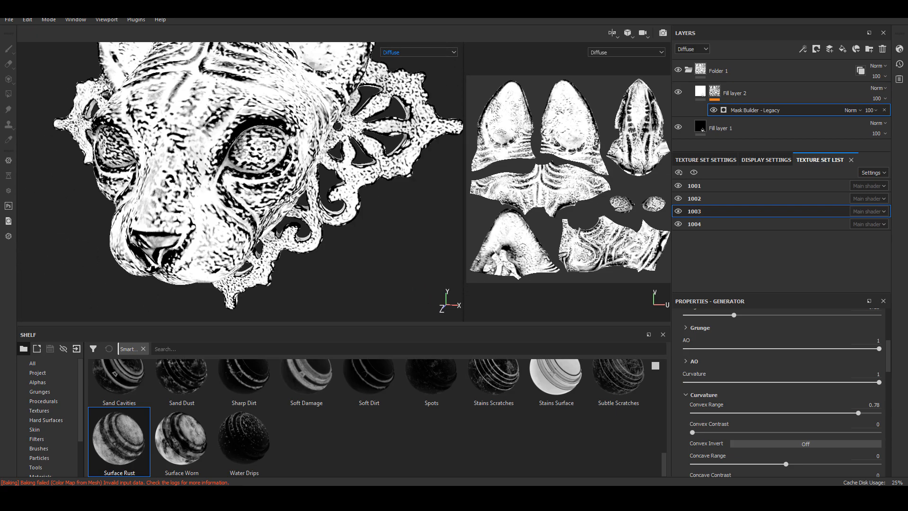
pyautogui.keyDown('alt'); pyautogui.moveTo(156, 246); pyautogui.dragTo(280, 261); pyautogui.keyUp('alt')
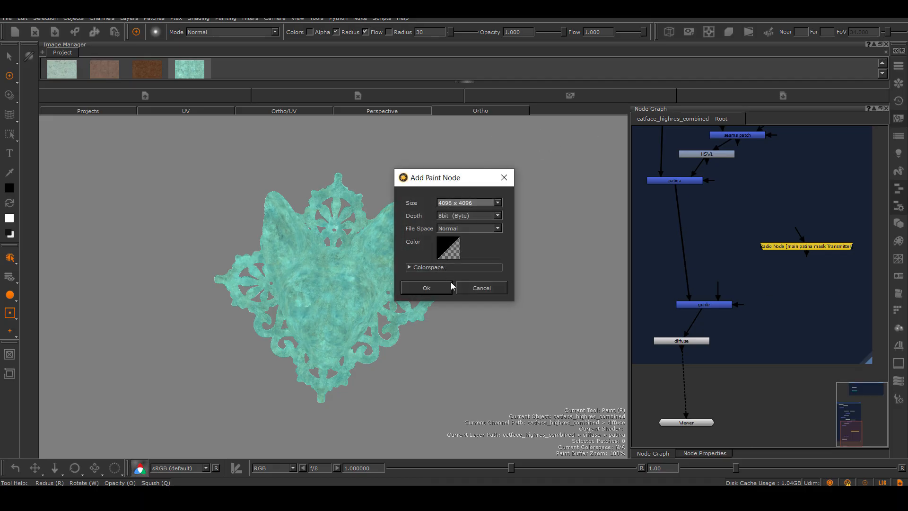
# In Mari, add a 4096 x 4096, 8bit Paint node filled with red.
pyautogui.click(448, 248)
pyautogui.click(748, 353)
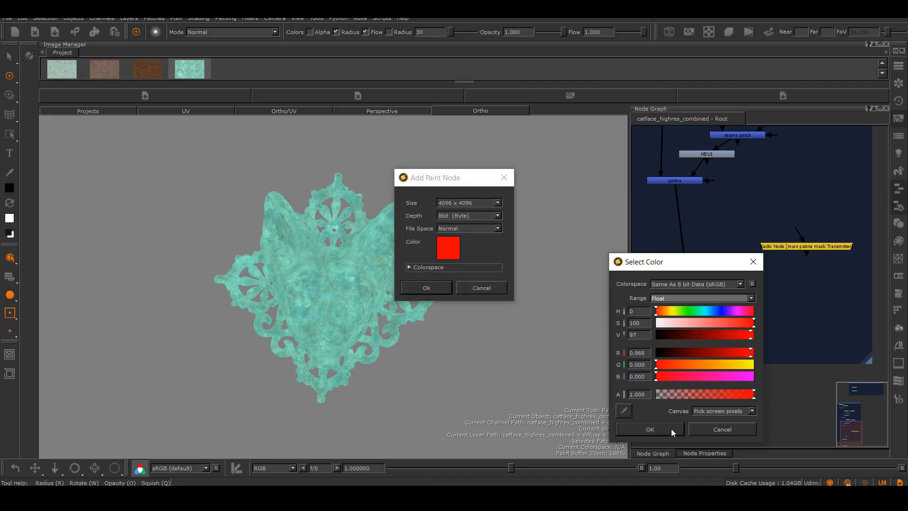
pyautogui.click(650, 429)
pyautogui.press('Return')
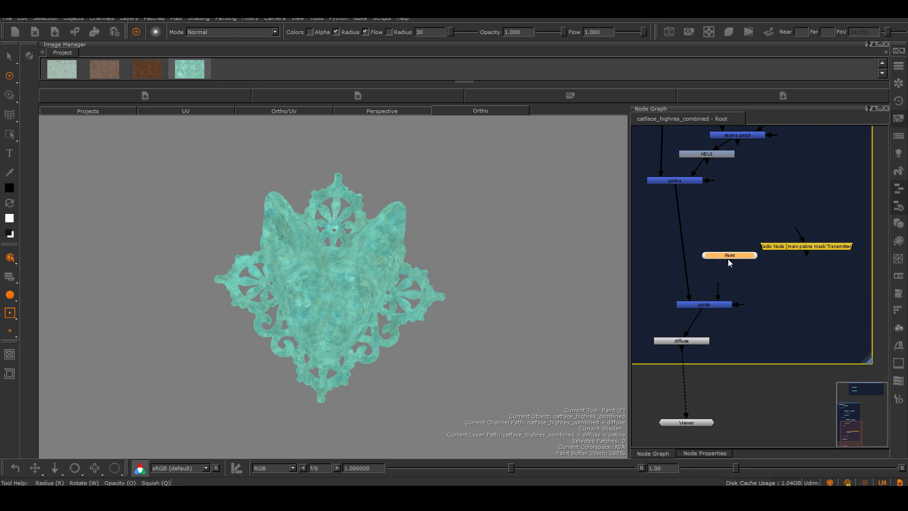
# Connect the red Paint node and the main patina mask radio node to the guide merge node, and lower its blend amount.
pyautogui.moveTo(732, 257); pyautogui.dragTo(734, 268)
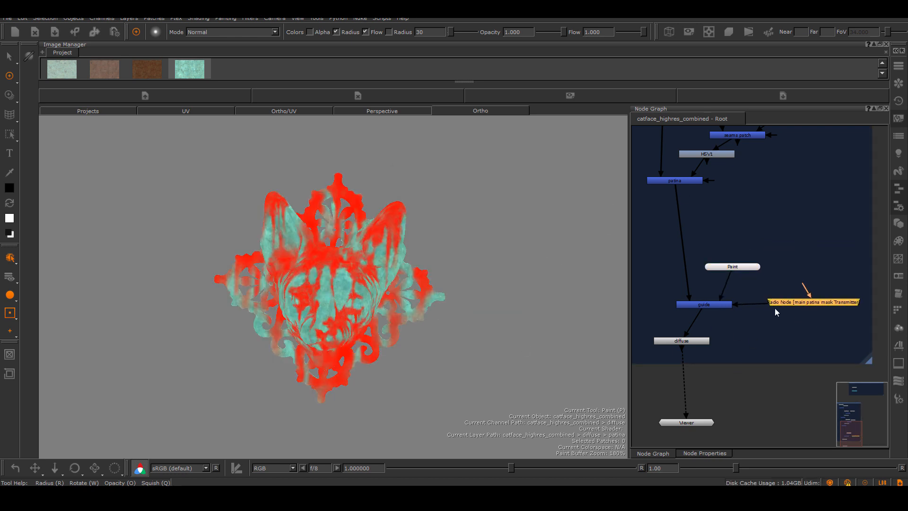
pyautogui.doubleClick(726, 304)
pyautogui.moveTo(806, 166); pyautogui.dragTo(784, 164)
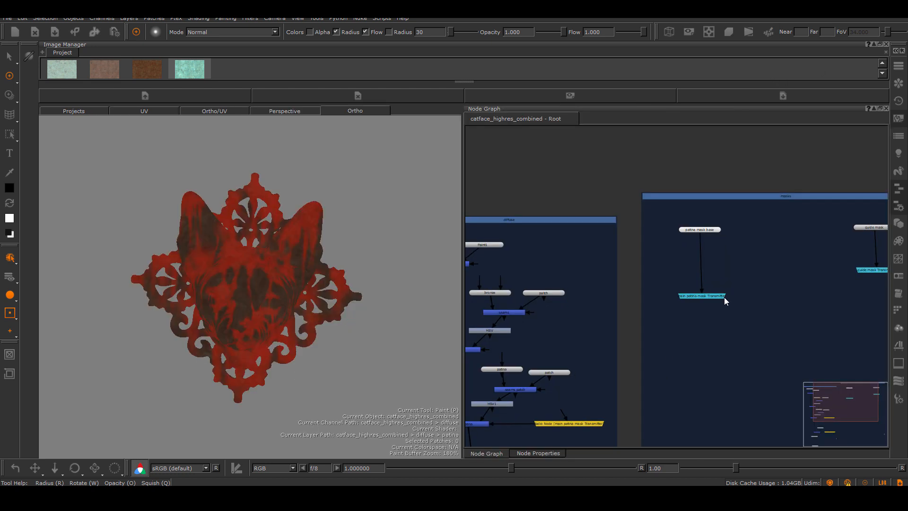
# Move the main patina mask transmitter further down and add a Merge node beneath the patina mask base.
pyautogui.moveTo(725, 297); pyautogui.dragTo(721, 404)
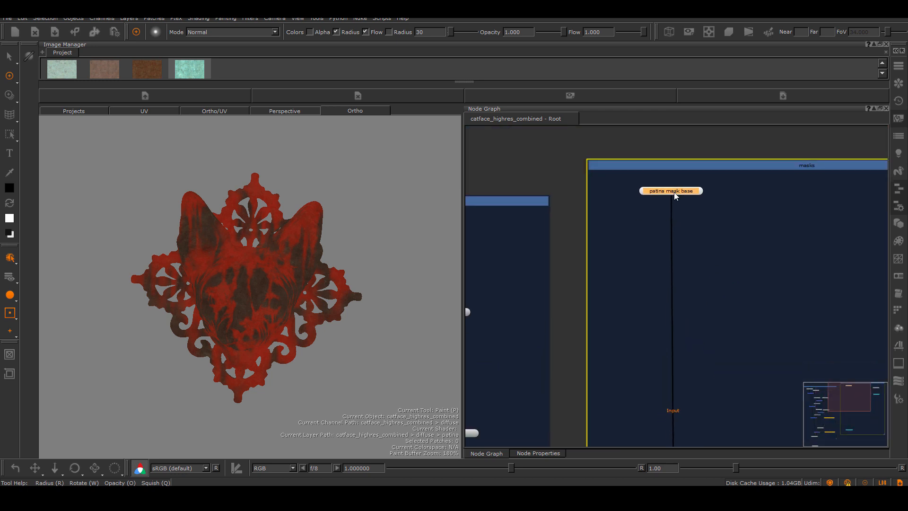
pyautogui.click(743, 289)
pyautogui.moveTo(743, 289); pyautogui.dragTo(730, 278, button='middle')
pyautogui.press('m')
pyautogui.moveTo(776, 286); pyautogui.dragTo(693, 273)
# Switch to File Explorer and open the 005_Fantacy subject with real reference folder and its nested subfolders.
pyautogui.hotkey('alt', 'Tab')
pyautogui.click(418, 49)
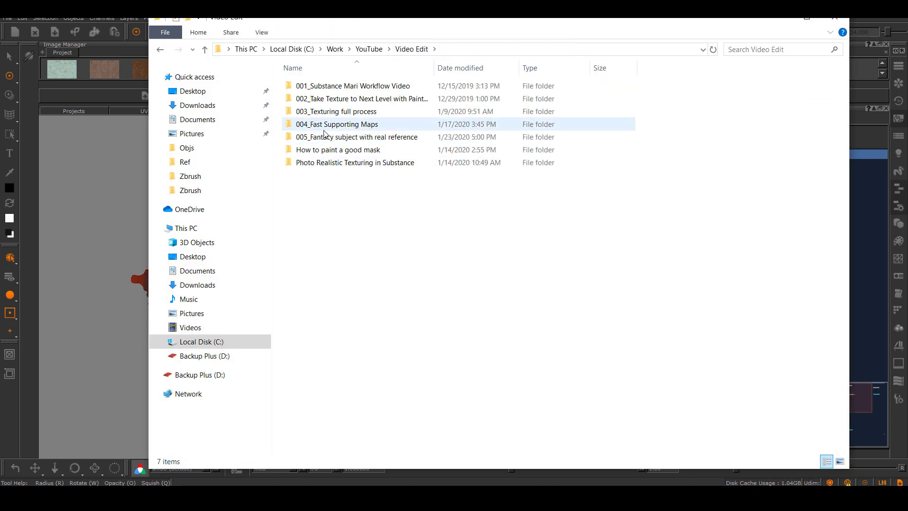
pyautogui.doubleClick(324, 136)
pyautogui.doubleClick(316, 162)
pyautogui.doubleClick(321, 86)
pyautogui.click(680, 53)
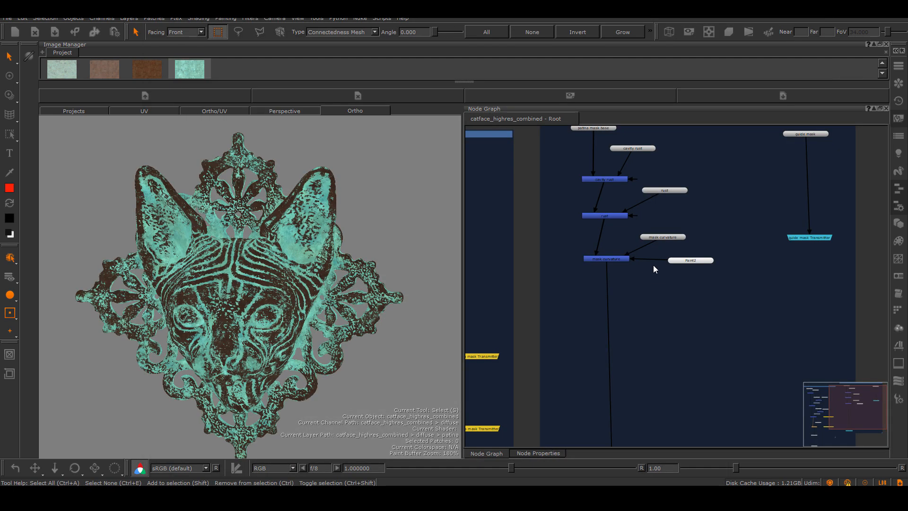
# Examine the cavity rust, rust and mask curvature merges, the guide node inputs and the patina on the model.
pyautogui.keyDown('alt'); pyautogui.moveTo(654, 265); pyautogui.dragTo(700, 284, button='right'); pyautogui.keyUp('alt')
pyautogui.keyDown('alt'); pyautogui.moveTo(645, 252); pyautogui.dragTo(634, 331, button='middle'); pyautogui.keyUp('alt')
pyautogui.keyDown('alt'); pyautogui.moveTo(603, 265); pyautogui.dragTo(703, 270, button='right'); pyautogui.keyUp('alt')
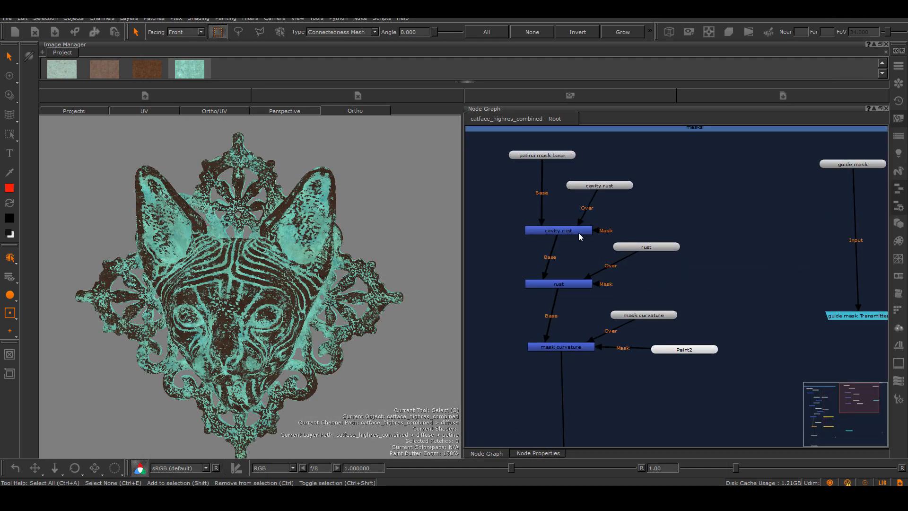
pyautogui.keyDown('alt'); pyautogui.moveTo(612, 389); pyautogui.dragTo(659, 363, button='middle'); pyautogui.keyUp('alt')
pyautogui.keyDown('alt'); pyautogui.moveTo(452, 275); pyautogui.dragTo(312, 331); pyautogui.keyUp('alt')
pyautogui.keyDown('alt'); pyautogui.moveTo(312, 331); pyautogui.dragTo(331, 321, button='right'); pyautogui.keyUp('alt')
pyautogui.keyDown('alt'); pyautogui.moveTo(477, 425); pyautogui.dragTo(804, 189, button='middle'); pyautogui.keyUp('alt')
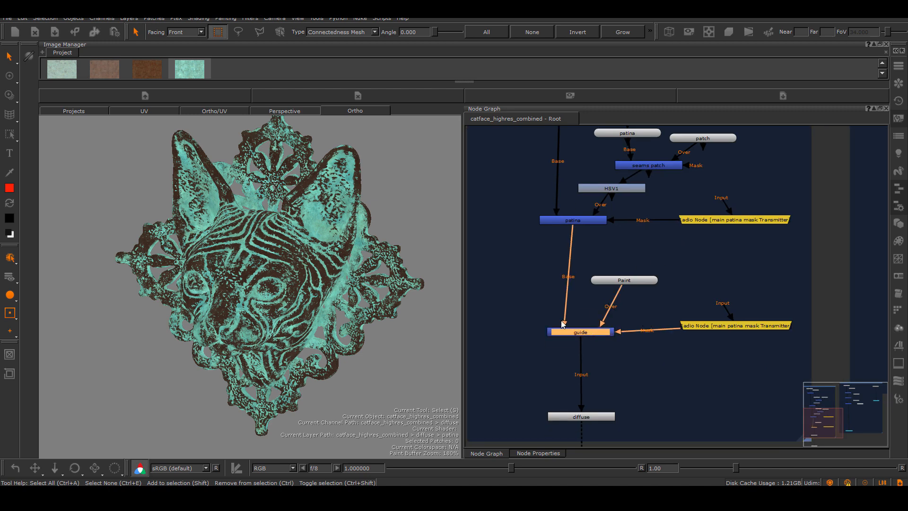
pyautogui.keyDown('alt'); pyautogui.moveTo(233, 311); pyautogui.dragTo(273, 324); pyautogui.keyUp('alt')
pyautogui.keyDown('alt'); pyautogui.moveTo(274, 324); pyautogui.dragTo(277, 336, button='right'); pyautogui.keyUp('alt')
pyautogui.moveTo(277, 337)
pyautogui.keyDown('alt'); pyautogui.mouseDown()
pyautogui.moveTo(284, 312)
pyautogui.moveTo(277, 331)
pyautogui.mouseUp(); pyautogui.keyUp('alt')
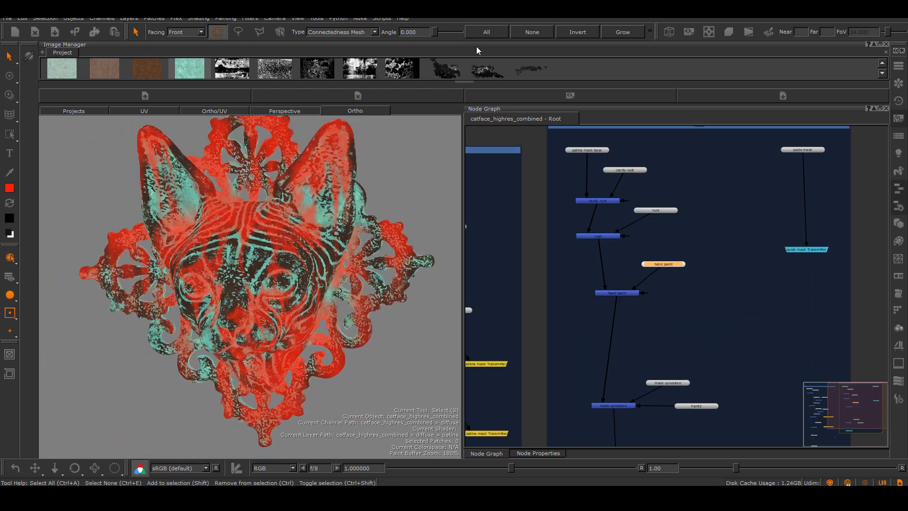
# Load the DecalsDamage image for Paint Through with an Inverted Luminance stencil, swap the paint colors and rotate the decal.
pyautogui.moveTo(486, 69); pyautogui.dragTo(339, 218)
pyautogui.keyDown('shift'); pyautogui.moveTo(246, 197); pyautogui.dragTo(264, 234); pyautogui.keyUp('shift')
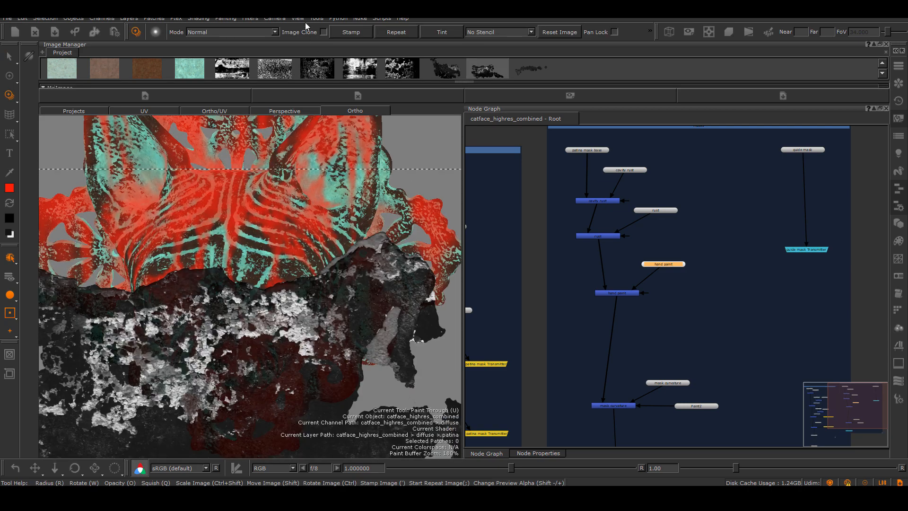
pyautogui.click(501, 31)
pyautogui.click(496, 71)
pyautogui.press('x')
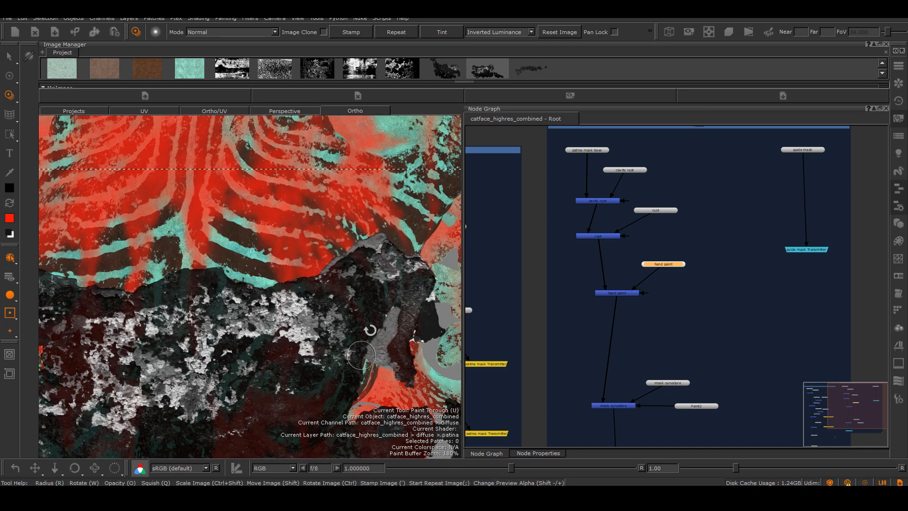
pyautogui.keyDown('ctrl'); pyautogui.moveTo(359, 251); pyautogui.dragTo(298, 231); pyautogui.keyUp('ctrl')
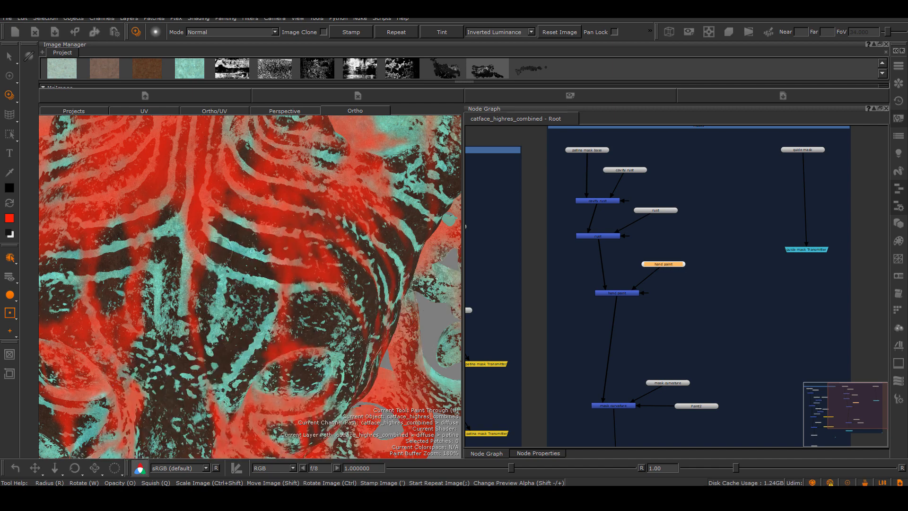
# Choose the soft SUPER brush from the Organic Brushes and reposition the decal over the cat's brow and eyes.
pyautogui.click(898, 328)
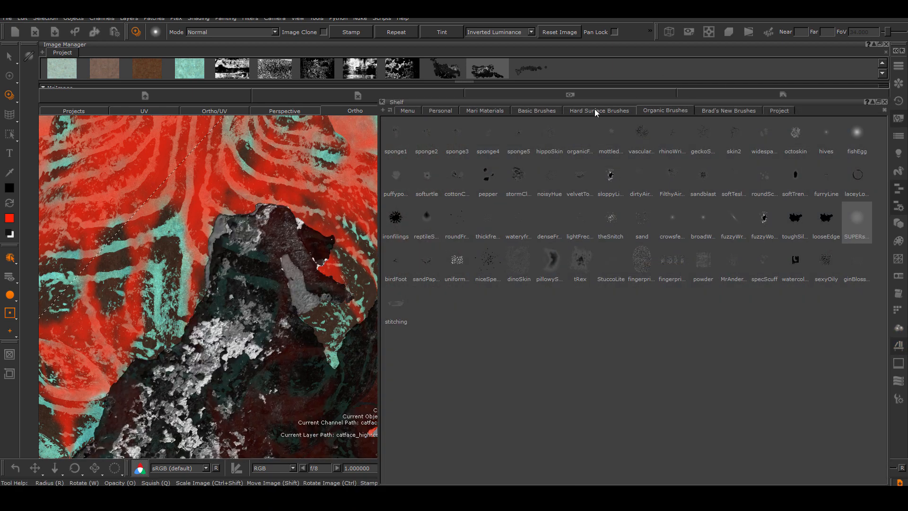
pyautogui.click(853, 222)
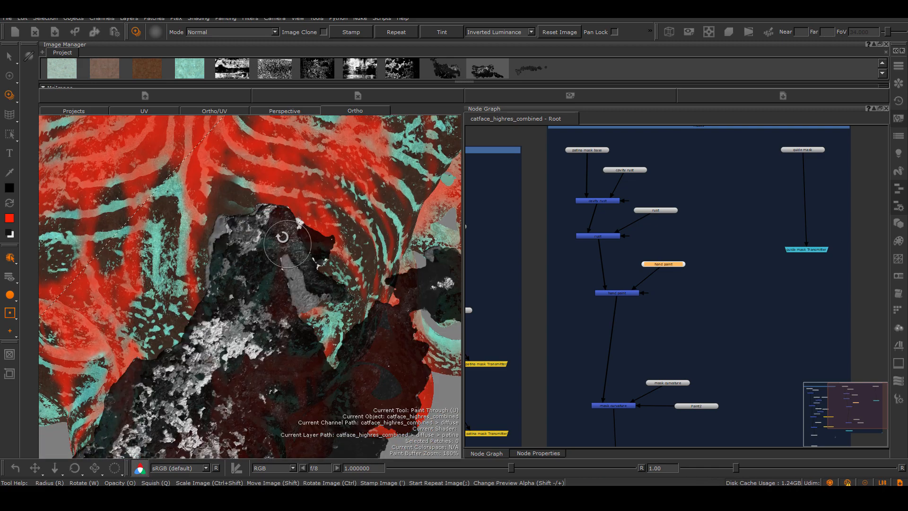
pyautogui.moveTo(231, 235)
pyautogui.keyDown('alt'); pyautogui.mouseDown()
pyautogui.moveTo(237, 270)
pyautogui.moveTo(255, 265)
pyautogui.mouseUp(); pyautogui.keyUp('alt')
pyautogui.moveTo(307, 339)
pyautogui.keyDown('shift'); pyautogui.mouseDown()
pyautogui.moveTo(295, 306)
pyautogui.moveTo(235, 301)
pyautogui.moveTo(217, 312)
pyautogui.moveTo(227, 327)
pyautogui.mouseUp(); pyautogui.keyUp('shift')
pyautogui.keyDown('shift'); pyautogui.moveTo(239, 284); pyautogui.dragTo(268, 279); pyautogui.keyUp('shift')
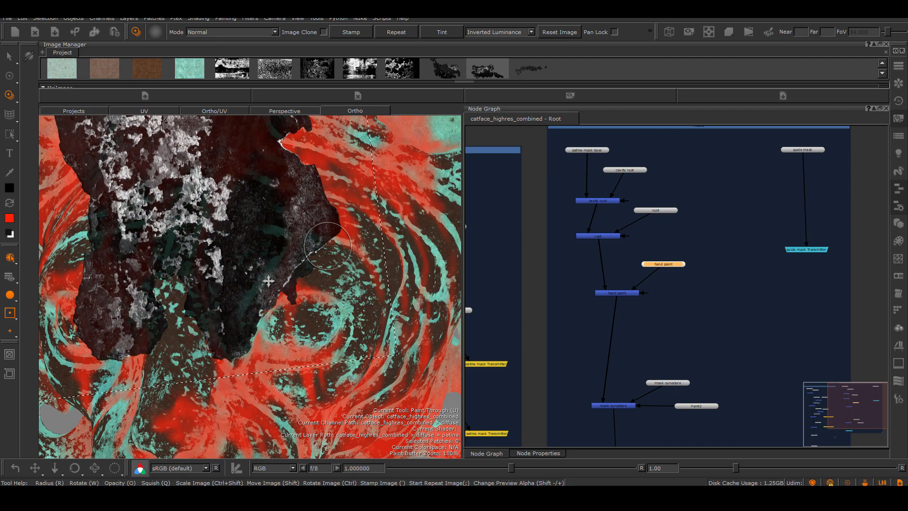
# Paint breakup into the hand paint mask around the eyes and muzzle through the decal, moving and rotating it between strokes.
pyautogui.moveTo(246, 316); pyautogui.dragTo(242, 336)
pyautogui.moveTo(252, 248)
pyautogui.keyDown('alt'); pyautogui.mouseDown()
pyautogui.moveTo(262, 284)
pyautogui.moveTo(250, 303)
pyautogui.moveTo(258, 320)
pyautogui.mouseUp(); pyautogui.keyUp('alt')
pyautogui.keyDown('alt'); pyautogui.moveTo(269, 158); pyautogui.dragTo(270, 204, button='middle'); pyautogui.keyUp('alt')
pyautogui.keyDown('shift'); pyautogui.moveTo(269, 205); pyautogui.dragTo(277, 355); pyautogui.keyUp('shift')
pyautogui.moveTo(241, 266)
pyautogui.keyDown('shift'); pyautogui.mouseDown()
pyautogui.moveTo(286, 330)
pyautogui.moveTo(302, 321)
pyautogui.mouseUp(); pyautogui.keyUp('shift')
pyautogui.moveTo(258, 222); pyautogui.dragTo(255, 241)
pyautogui.moveTo(340, 300)
pyautogui.keyDown('ctrl'); pyautogui.mouseDown()
pyautogui.moveTo(279, 349)
pyautogui.moveTo(277, 334)
pyautogui.mouseUp(); pyautogui.keyUp('ctrl')
pyautogui.moveTo(259, 273)
pyautogui.mouseDown()
pyautogui.moveTo(263, 302)
pyautogui.moveTo(229, 324)
pyautogui.mouseUp()
pyautogui.keyDown('shift'); pyautogui.moveTo(303, 314); pyautogui.dragTo(283, 227); pyautogui.keyUp('shift')
pyautogui.moveTo(265, 255); pyautogui.dragTo(283, 288)
pyautogui.moveTo(199, 303)
pyautogui.keyDown('alt'); pyautogui.mouseDown()
pyautogui.moveTo(233, 308)
pyautogui.moveTo(274, 243)
pyautogui.moveTo(266, 209)
pyautogui.moveTo(259, 214)
pyautogui.mouseUp(); pyautogui.keyUp('alt')
pyautogui.moveTo(241, 222)
pyautogui.mouseDown()
pyautogui.moveTo(232, 270)
pyautogui.moveTo(227, 223)
pyautogui.mouseUp()
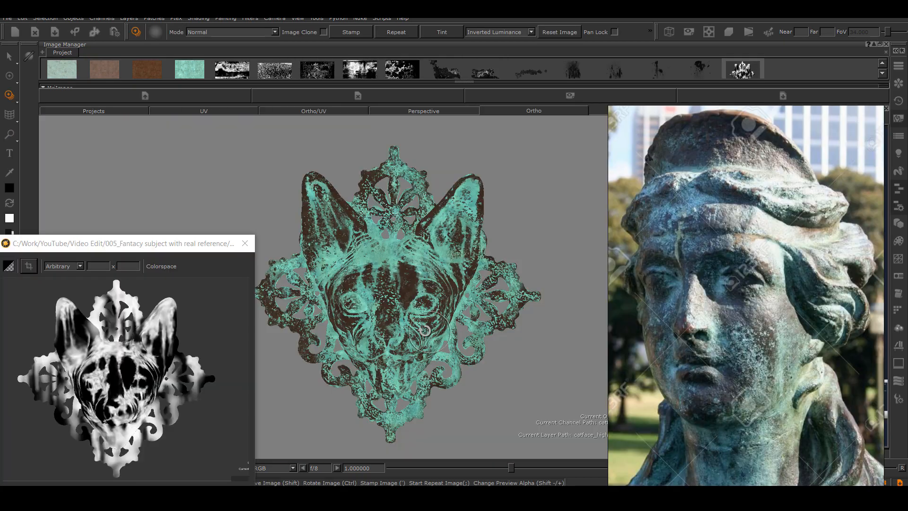
# Compare the painted patina on the cat's face and ears with the mask capture and the statue reference.
pyautogui.scroll(5, 508, 272)
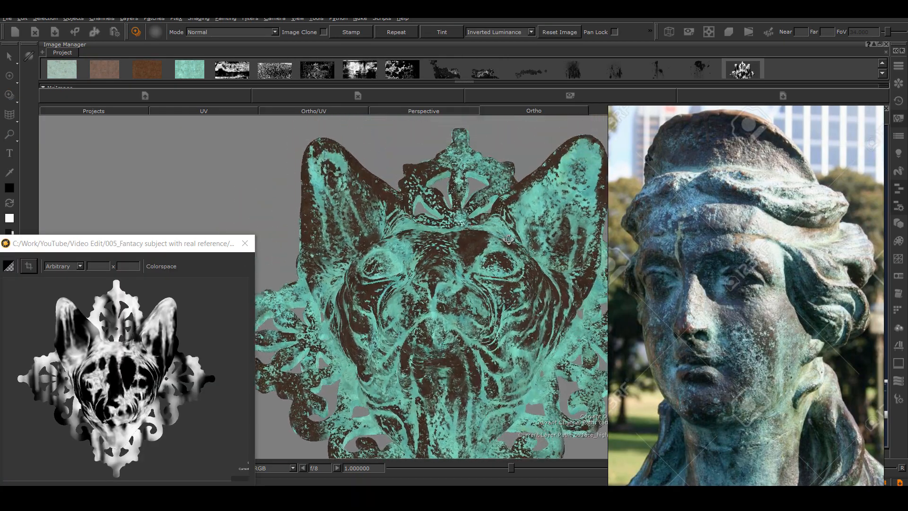
pyautogui.press('t')
pyautogui.scroll(-5, 509, 272)
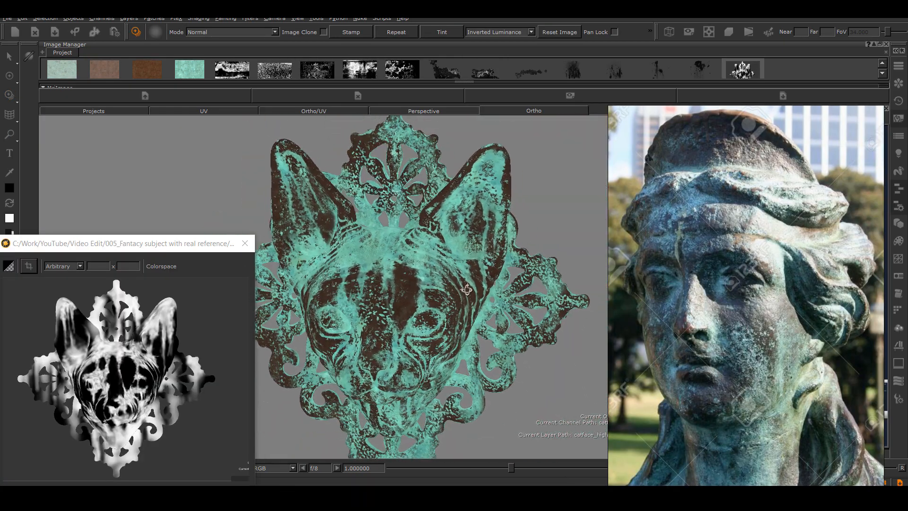
pyautogui.scroll(3, 464, 289)
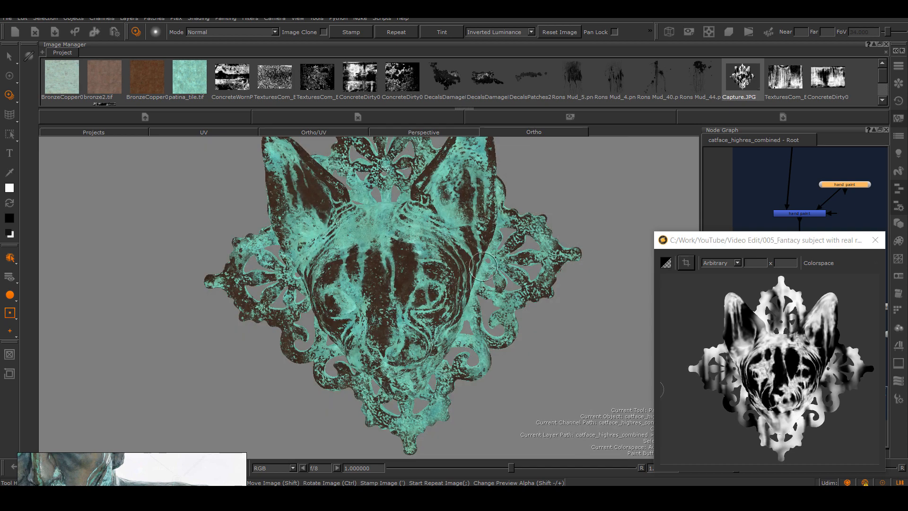
pyautogui.keyDown('alt'); pyautogui.moveTo(486, 258); pyautogui.dragTo(444, 250); pyautogui.keyUp('alt')
pyautogui.keyDown('alt'); pyautogui.moveTo(444, 250); pyautogui.dragTo(460, 257, button='middle'); pyautogui.keyUp('alt')
# Preview the TexturesCom_BronzeStatue, ConcreteDirty0325_2_H.jpg and ConcreteLeaking images as sources for streaky masks.
pyautogui.doubleClick(778, 83)
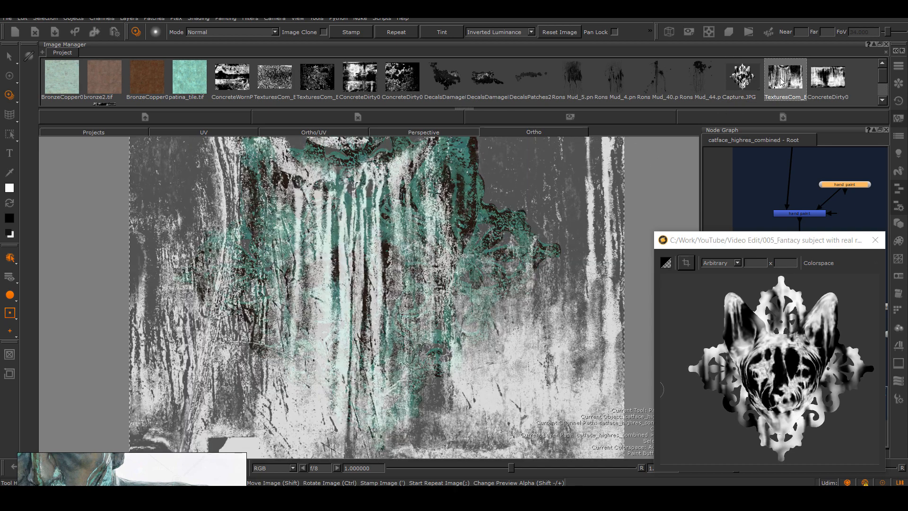
pyautogui.moveTo(533, 103); pyautogui.dragTo(524, 135)
pyautogui.doubleClick(828, 76)
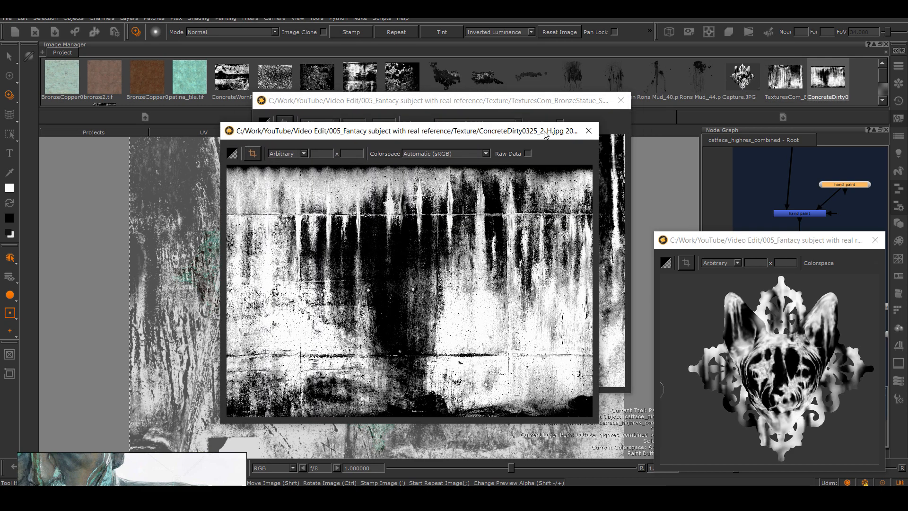
pyautogui.click(882, 100)
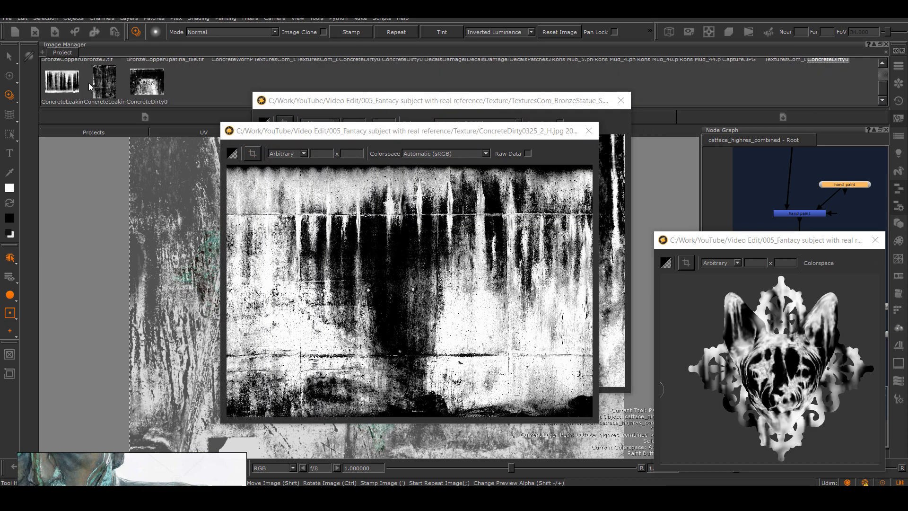
pyautogui.doubleClick(65, 86)
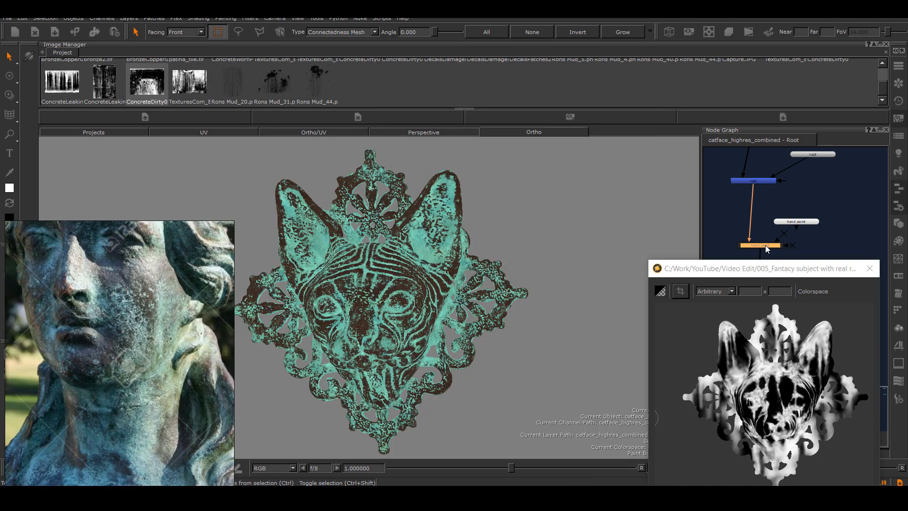
# Re-enable the hand paint merge node in the patina mask graph.
pyautogui.keyDown('alt'); pyautogui.moveTo(566, 317); pyautogui.dragTo(580, 313); pyautogui.keyUp('alt')
pyautogui.click(759, 245)
pyautogui.press('d')
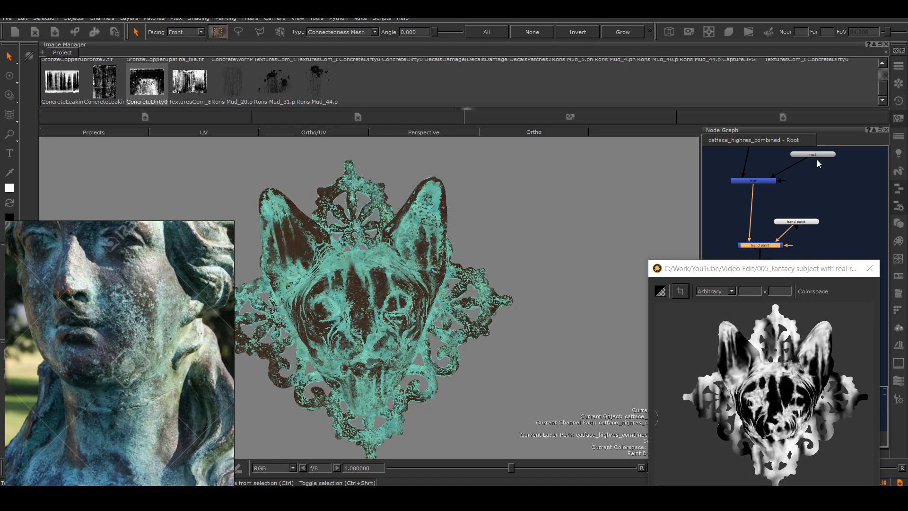
pyautogui.scroll(-5, 818, 163)
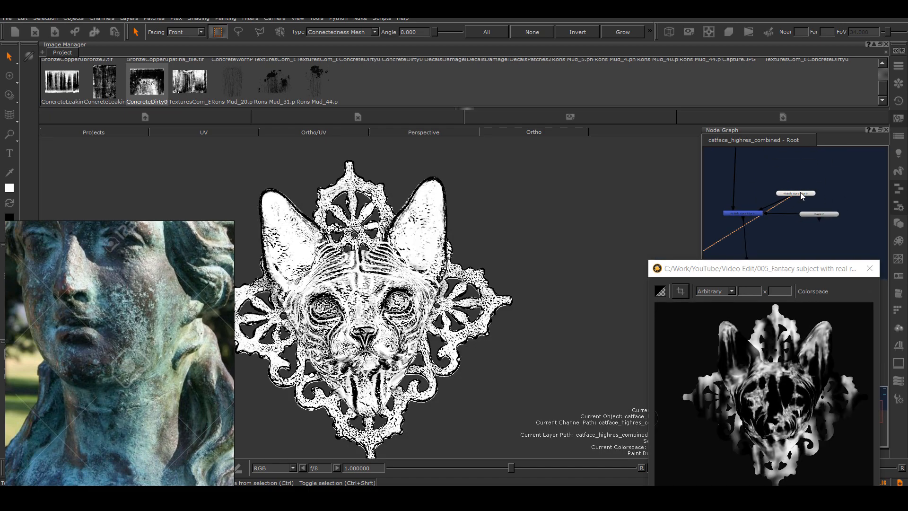
# Examine the mask curvature and hand-painted patina detail on the cat's face up close and from several angles.
pyautogui.keyDown('alt'); pyautogui.moveTo(409, 241); pyautogui.dragTo(480, 358); pyautogui.keyUp('alt')
pyautogui.scroll(5, 480, 358)
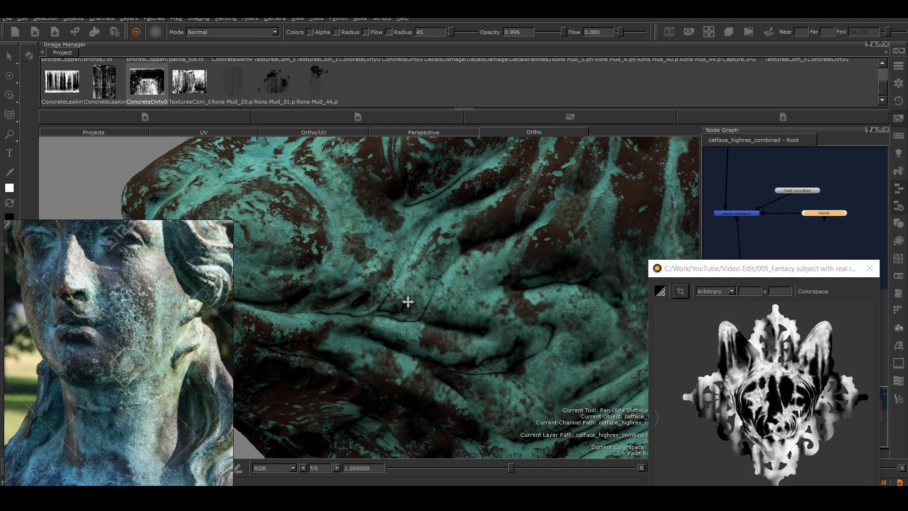
pyautogui.keyDown('alt'); pyautogui.moveTo(405, 308); pyautogui.dragTo(434, 256); pyautogui.keyUp('alt')
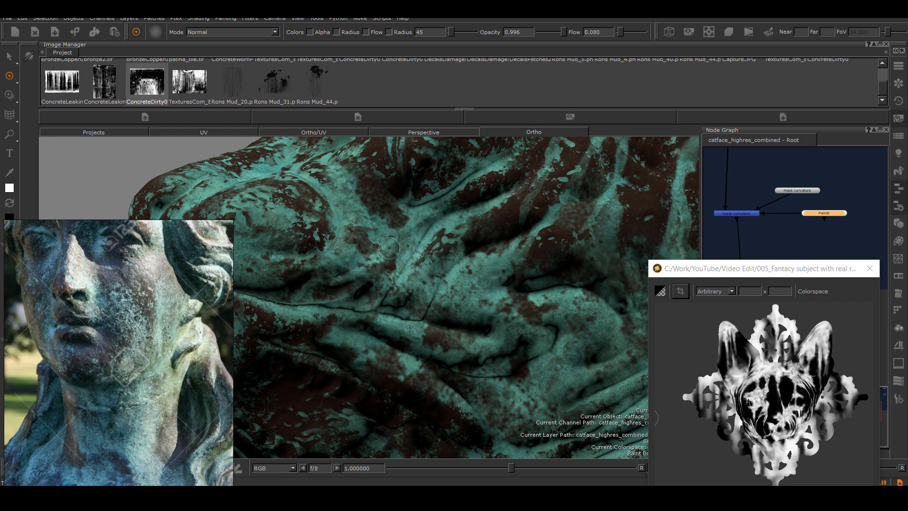
pyautogui.moveTo(380, 161)
pyautogui.keyDown('alt'); pyautogui.mouseDown()
pyautogui.moveTo(359, 242)
pyautogui.moveTo(401, 217)
pyautogui.moveTo(395, 264)
pyautogui.moveTo(398, 183)
pyautogui.moveTo(379, 278)
pyautogui.moveTo(422, 229)
pyautogui.moveTo(475, 245)
pyautogui.mouseUp(); pyautogui.keyUp('alt')
pyautogui.moveTo(419, 281)
pyautogui.keyDown('alt'); pyautogui.mouseDown()
pyautogui.moveTo(480, 222)
pyautogui.moveTo(447, 217)
pyautogui.moveTo(440, 246)
pyautogui.moveTo(449, 246)
pyautogui.mouseUp(); pyautogui.keyUp('alt')
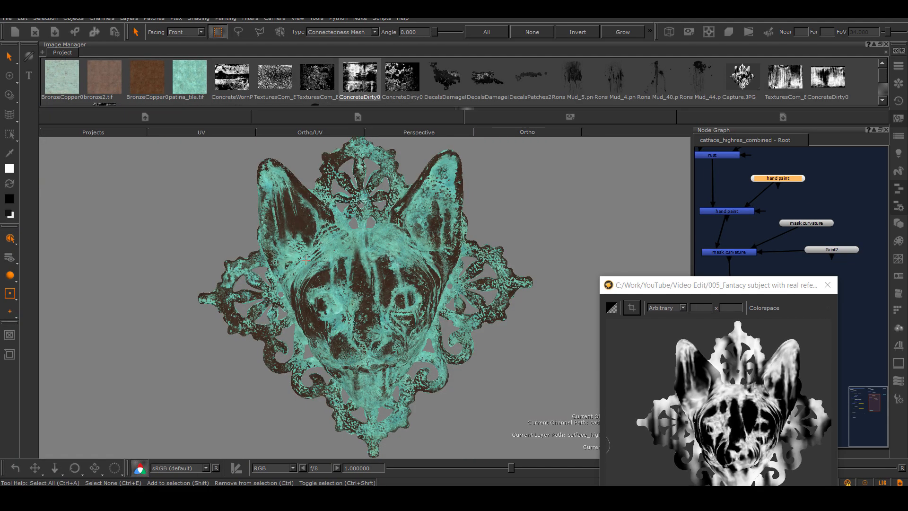
pyautogui.keyDown('alt'); pyautogui.moveTo(348, 268); pyautogui.dragTo(348, 277, button='right'); pyautogui.keyUp('alt')
pyautogui.keyDown('alt'); pyautogui.moveTo(349, 276); pyautogui.dragTo(470, 374); pyautogui.keyUp('alt')
pyautogui.keyDown('alt'); pyautogui.moveTo(469, 375); pyautogui.dragTo(368, 378, button='right'); pyautogui.keyUp('alt')
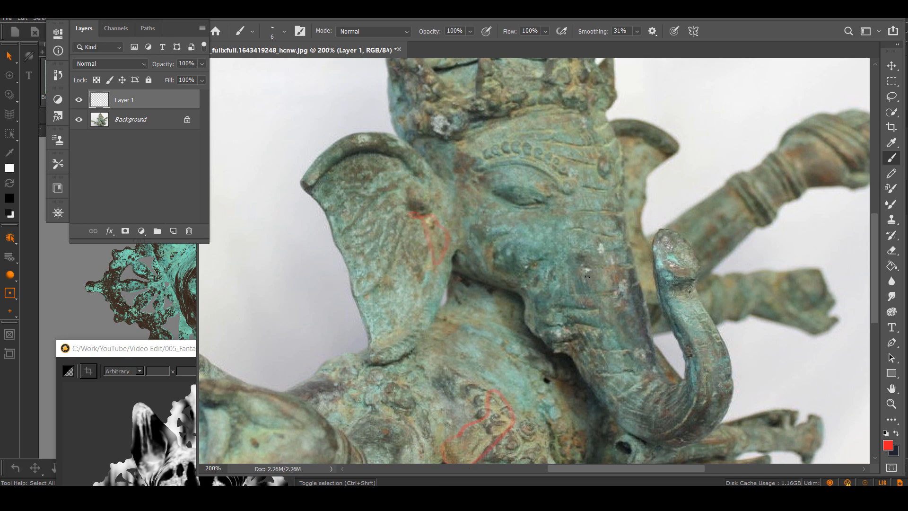
# In Photoshop, outline the yellowish patina patches on the elephant statue's shoulder and open palm in red on Layer 1.
pyautogui.scroll(3, 558, 256)
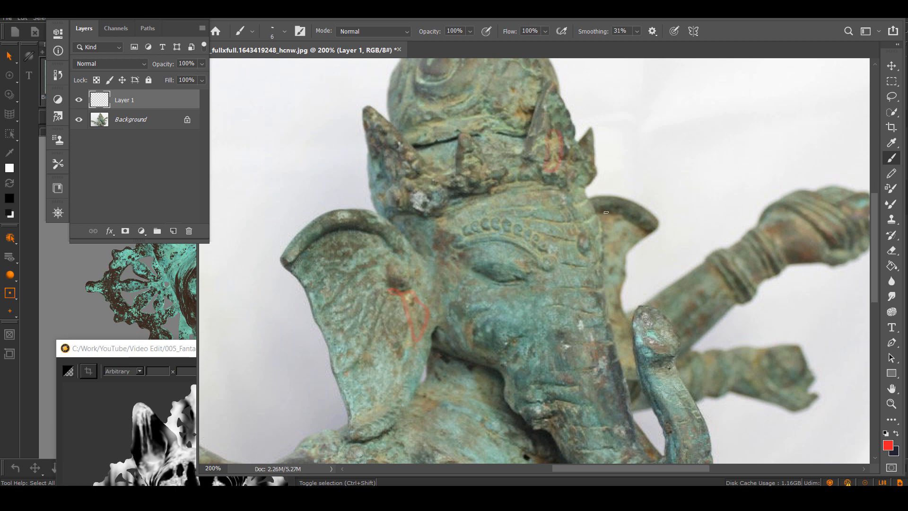
pyautogui.scroll(-8, 473, 213)
pyautogui.hscroll(-5, 472, 212)
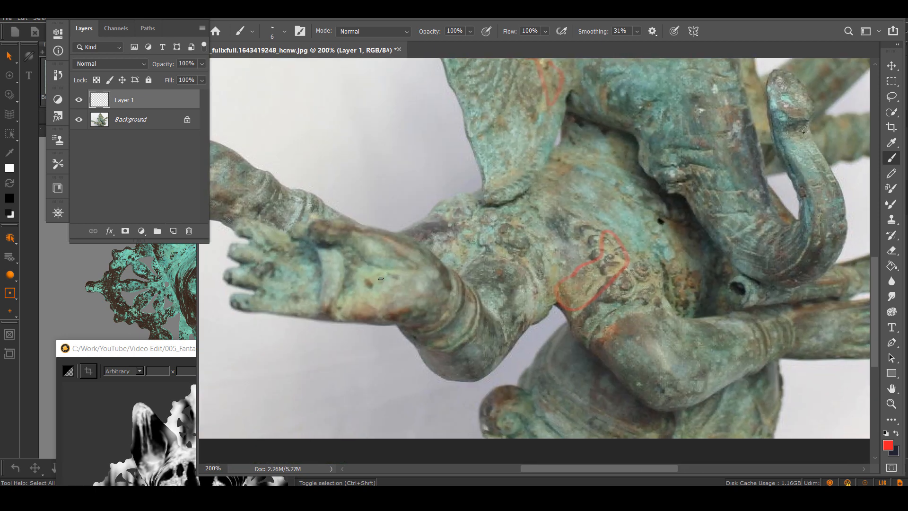
pyautogui.moveTo(570, 219); pyautogui.dragTo(443, 304)
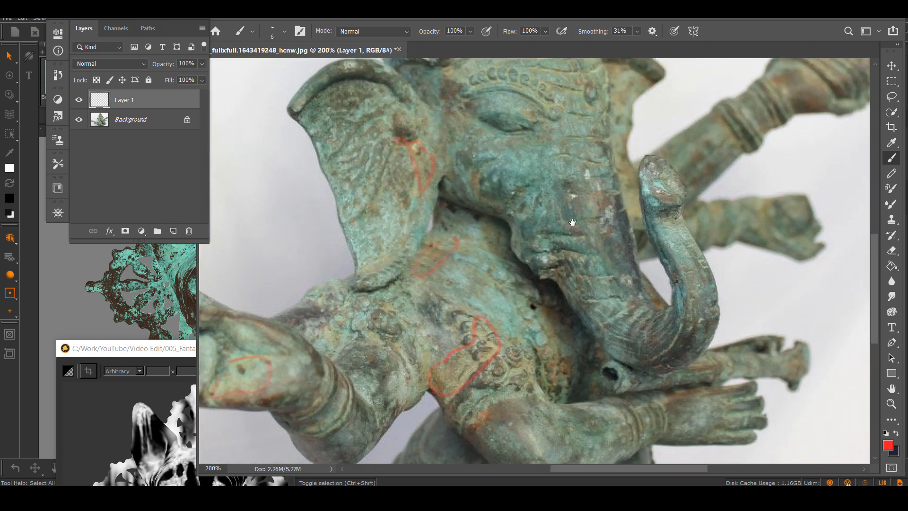
pyautogui.moveTo(552, 251); pyautogui.dragTo(472, 243)
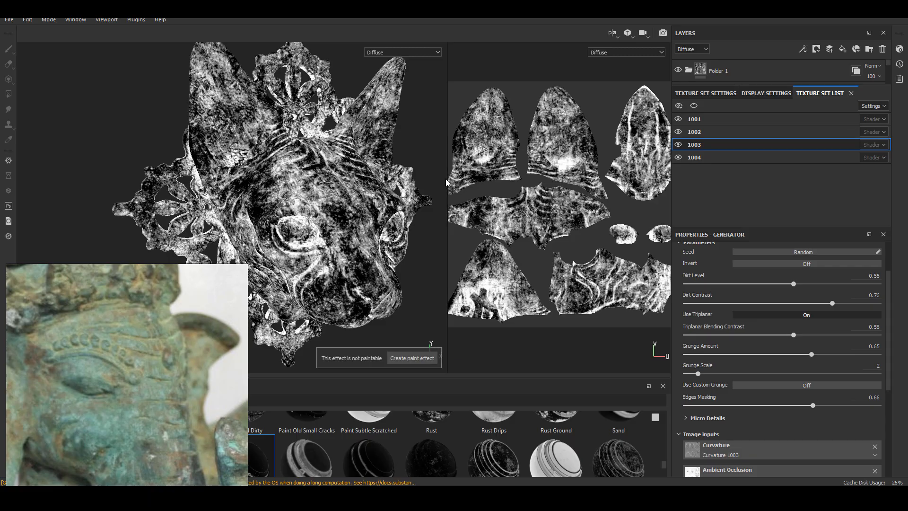
# Examine the generator mask in Substance Painter, and the yellow patina, color breakup and sharp dirt mask nodes in Mari.
pyautogui.moveTo(418, 276)
pyautogui.keyDown('alt'); pyautogui.mouseDown()
pyautogui.moveTo(365, 287)
pyautogui.moveTo(276, 263)
pyautogui.moveTo(390, 212)
pyautogui.moveTo(370, 168)
pyautogui.mouseUp(); pyautogui.keyUp('alt')
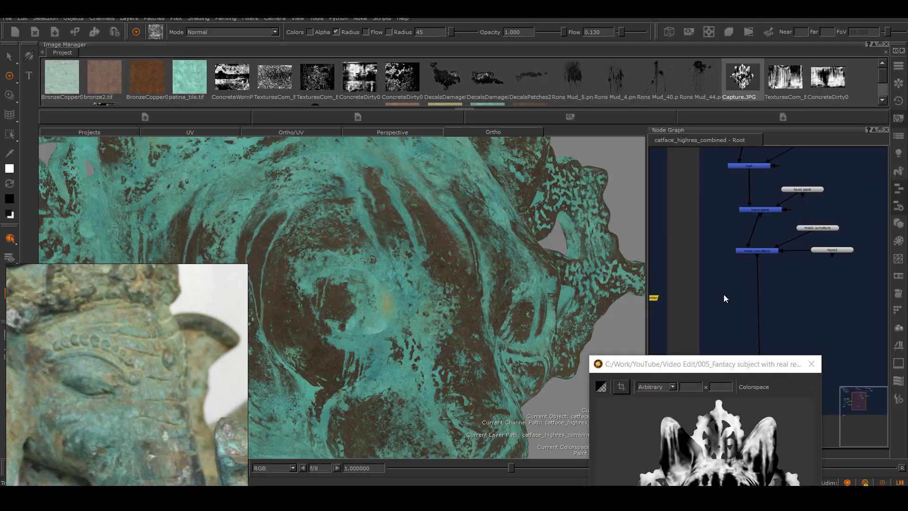
pyautogui.scroll(-2, 723, 294)
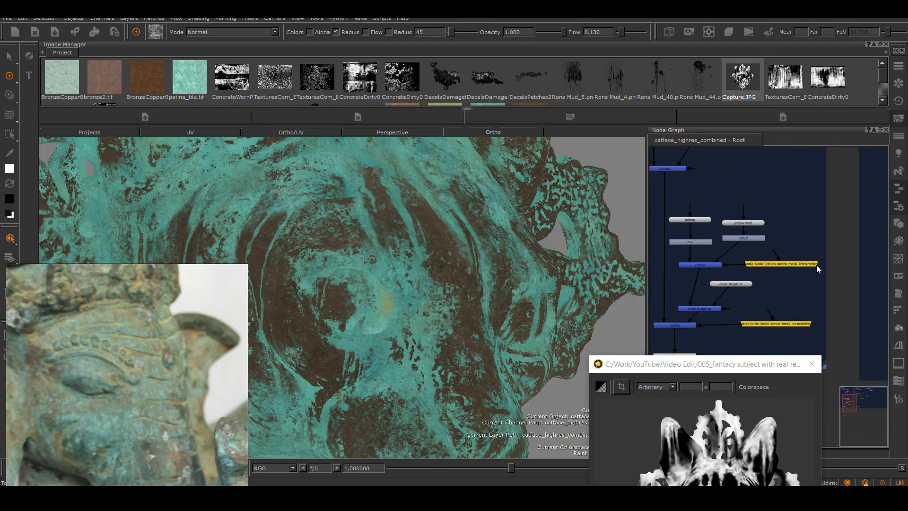
pyautogui.moveTo(784, 287); pyautogui.dragTo(817, 284, button='middle')
pyautogui.scroll(-3, 776, 296)
pyautogui.scroll(1, 804, 279)
pyautogui.scroll(3, 781, 261)
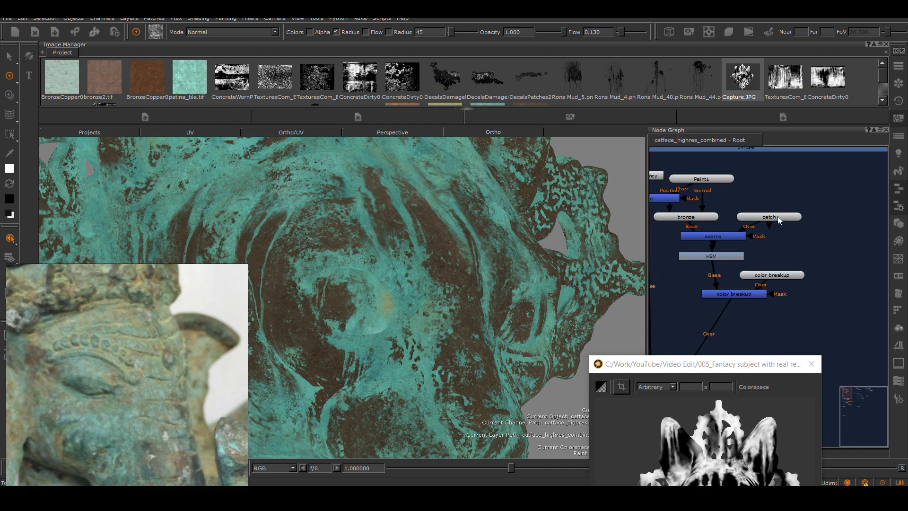
pyautogui.moveTo(777, 216); pyautogui.dragTo(809, 211, button='middle')
pyautogui.scroll(-4, 810, 262)
pyautogui.moveTo(810, 262); pyautogui.dragTo(671, 289, button='middle')
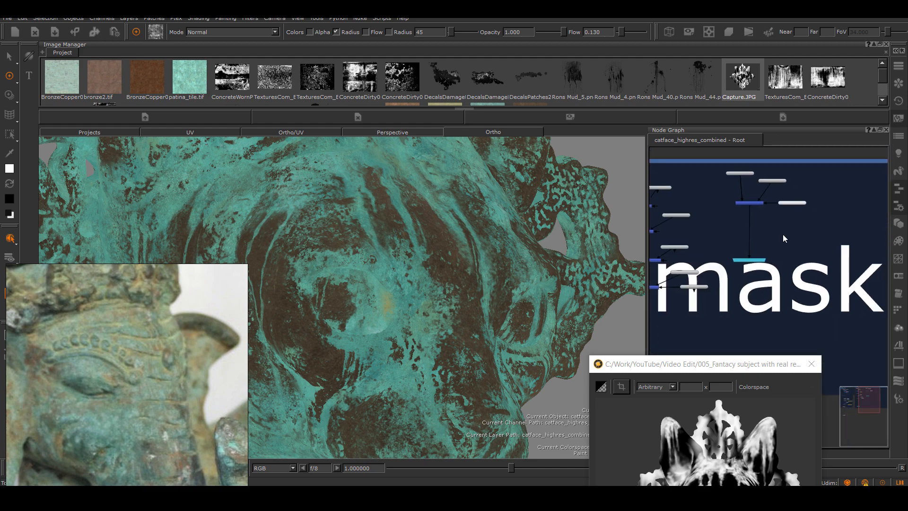
pyautogui.scroll(3, 799, 201)
pyautogui.moveTo(772, 220); pyautogui.dragTo(791, 227, button='middle')
pyautogui.moveTo(415, 274)
pyautogui.mouseDown(button='middle')
pyautogui.moveTo(397, 274)
pyautogui.moveTo(382, 295)
pyautogui.mouseUp(button='middle')
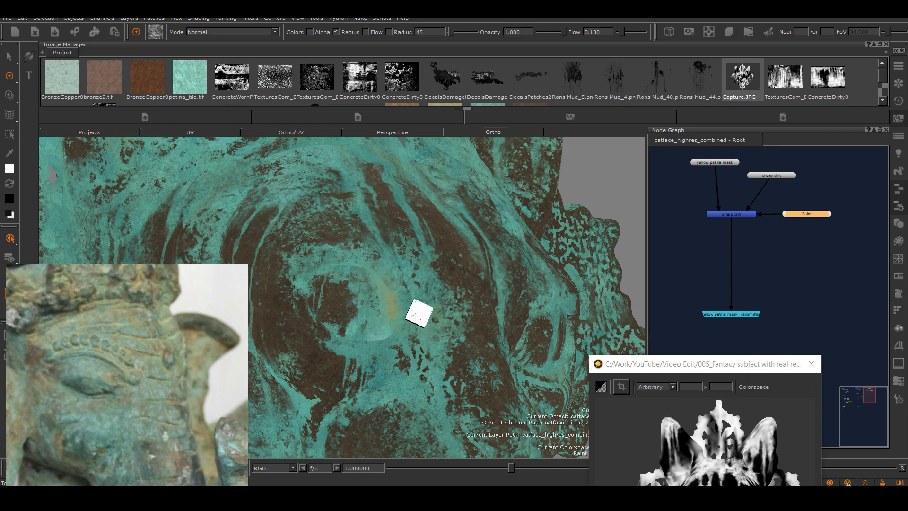
# Paint more yellowish patina into the mask beside the cat's eye, following the statue reference.
pyautogui.moveTo(410, 242); pyautogui.dragTo(391, 298, button='middle')
pyautogui.keyDown('alt'); pyautogui.moveTo(375, 299); pyautogui.dragTo(381, 286, button='right'); pyautogui.keyUp('alt')
pyautogui.keyDown('alt'); pyautogui.moveTo(381, 286); pyautogui.dragTo(416, 245); pyautogui.keyUp('alt')
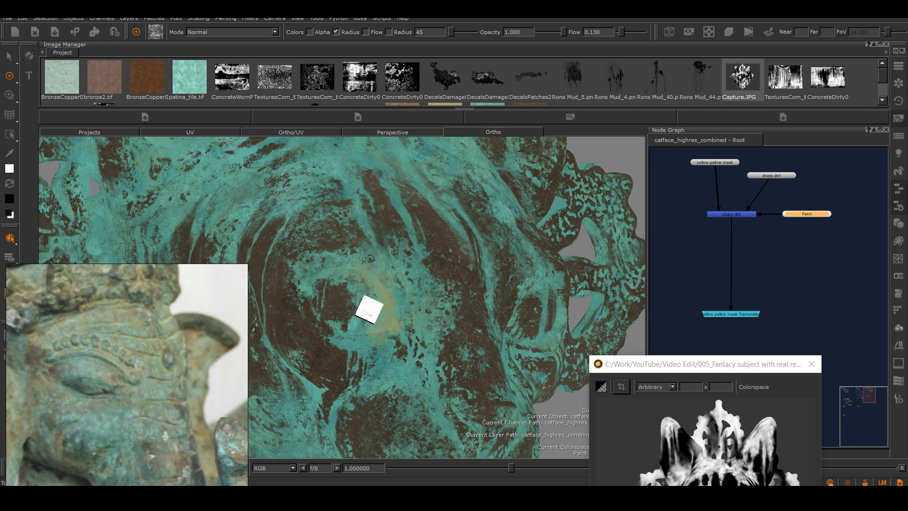
pyautogui.keyDown('alt'); pyautogui.moveTo(489, 296); pyautogui.dragTo(421, 301); pyautogui.keyUp('alt')
pyautogui.keyDown('alt'); pyautogui.moveTo(421, 300); pyautogui.dragTo(377, 275, button='right'); pyautogui.keyUp('alt')
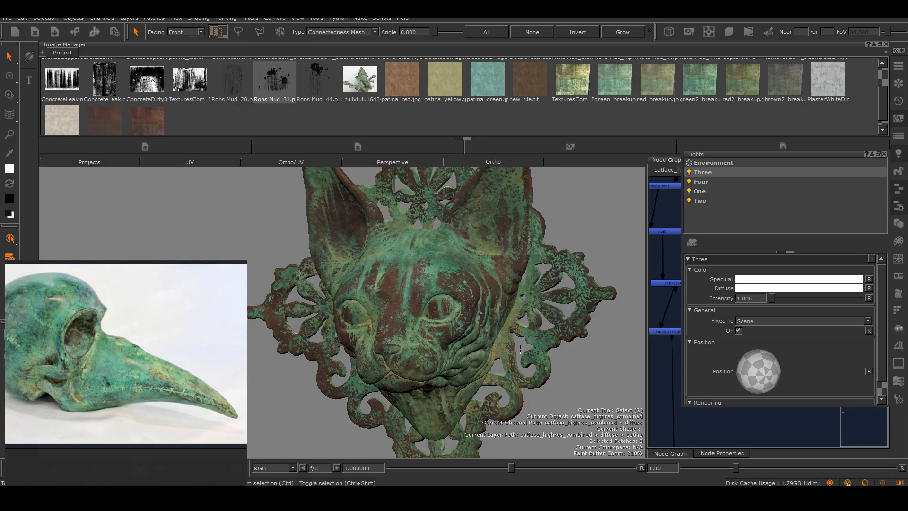
# Examine the layered green and yellow patina on the cat's face and ornamental frame from several angles.
pyautogui.keyDown('alt'); pyautogui.moveTo(520, 349); pyautogui.dragTo(435, 300); pyautogui.keyUp('alt')
pyautogui.keyDown('alt'); pyautogui.moveTo(435, 300); pyautogui.dragTo(390, 194, button='right'); pyautogui.keyUp('alt')
pyautogui.keyDown('alt'); pyautogui.moveTo(582, 322); pyautogui.dragTo(469, 335); pyautogui.keyUp('alt')
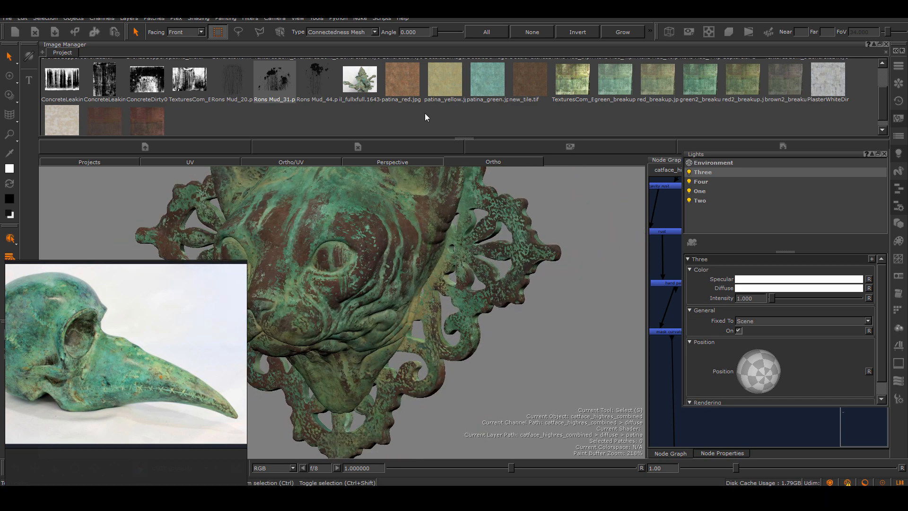
# Preview the patina_green.jpg and green2_breakup.jpg textures and compare them with the patina on the cat model.
pyautogui.doubleClick(493, 79)
pyautogui.press('Escape')
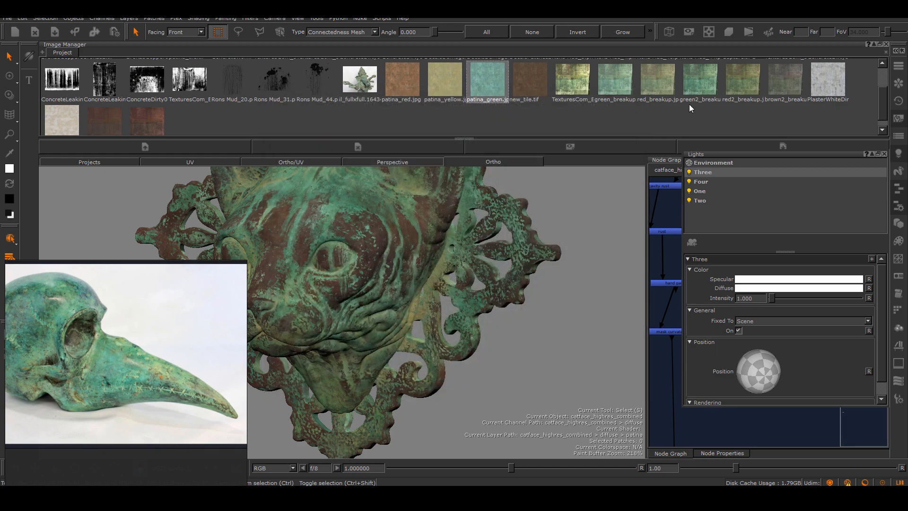
pyautogui.doubleClick(698, 82)
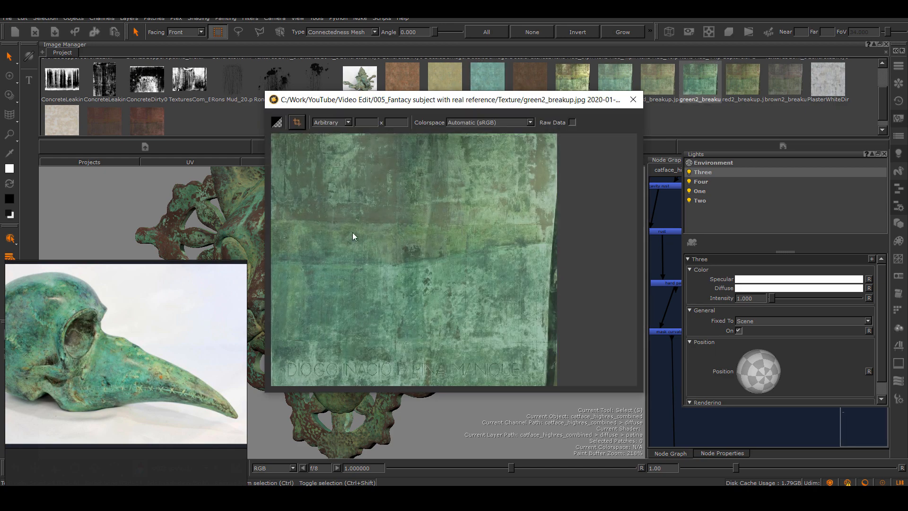
pyautogui.click(631, 102)
pyautogui.keyDown('alt'); pyautogui.moveTo(375, 260); pyautogui.dragTo(437, 331); pyautogui.keyUp('alt')
pyautogui.keyDown('alt'); pyautogui.moveTo(438, 332); pyautogui.dragTo(460, 335, button='right'); pyautogui.keyUp('alt')
pyautogui.keyDown('alt'); pyautogui.moveTo(427, 309); pyautogui.dragTo(435, 339); pyautogui.keyUp('alt')
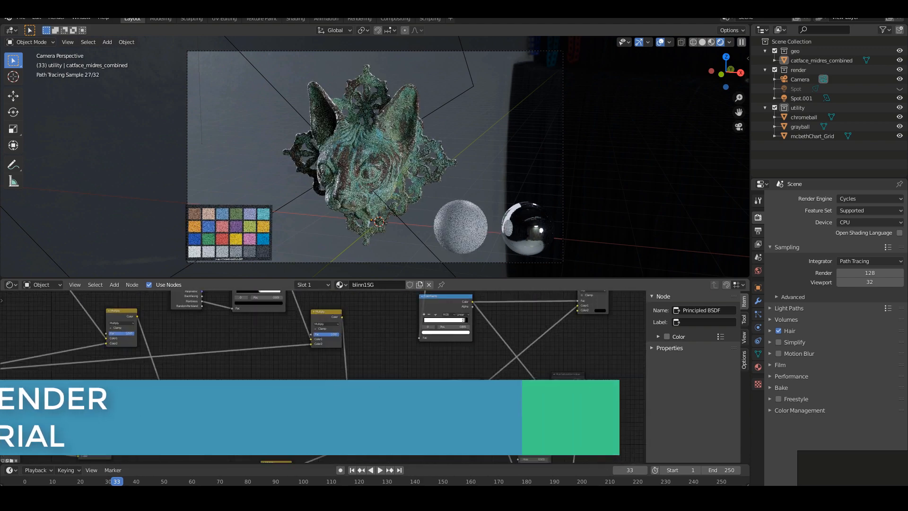
# In Blender, mute the last Hue Saturation Value node in the cat's material node chain.
pyautogui.press('m')
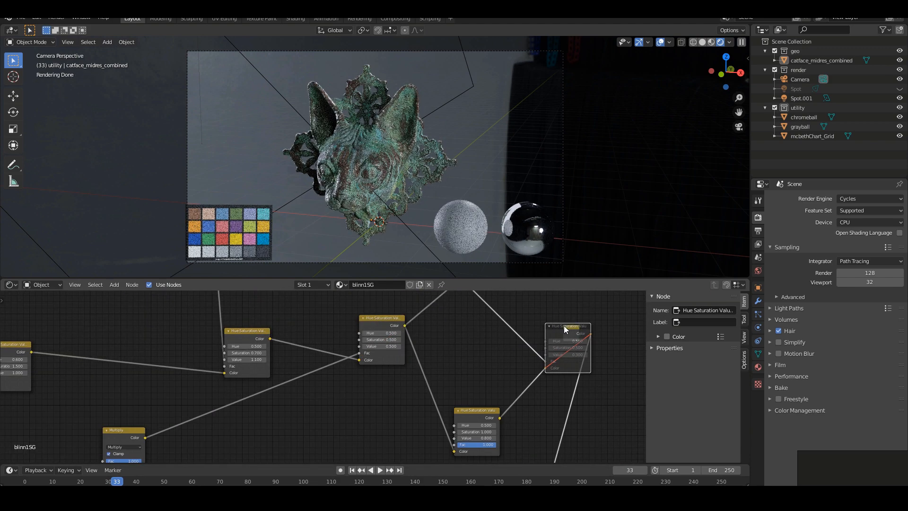
pyautogui.click(486, 345)
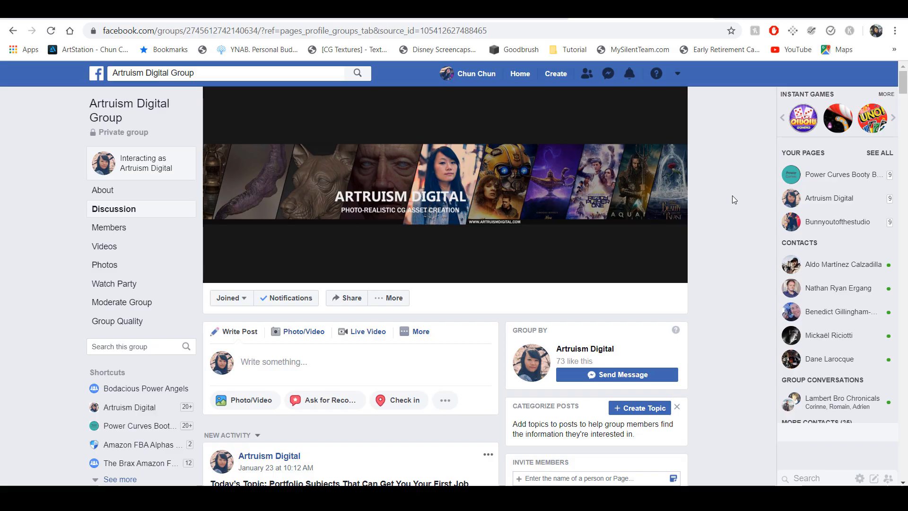
# Switch to the Artruism Digital Group page on Facebook and browse the members' texturing and look-dev posts.
pyautogui.scroll(-8, 732, 196)
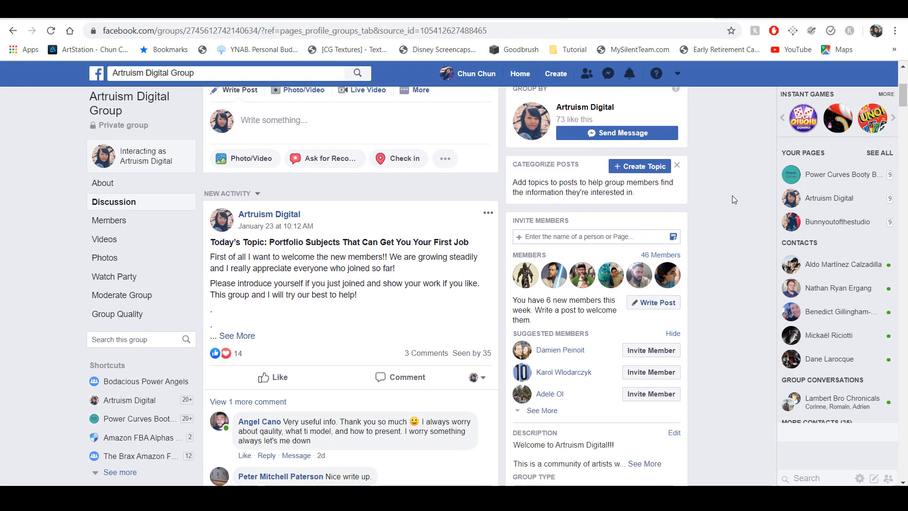
pyautogui.scroll(-10, 732, 196)
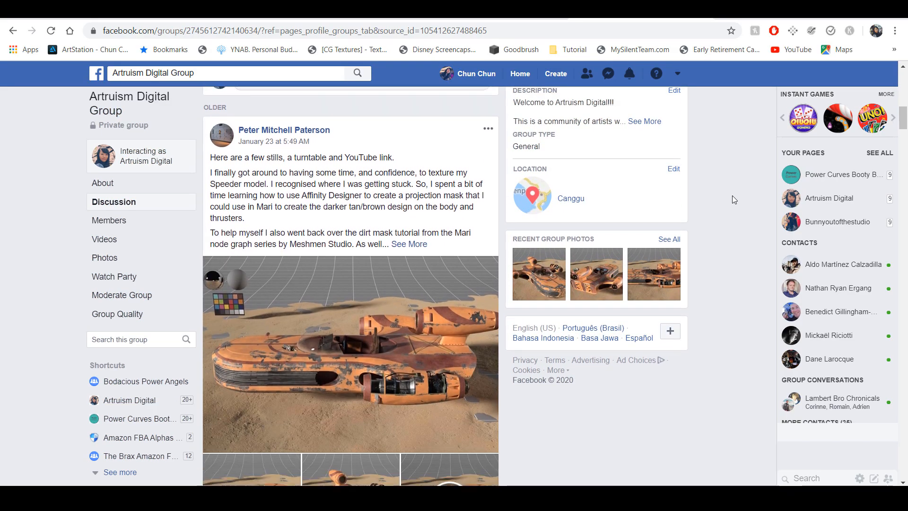
pyautogui.scroll(-12, 732, 198)
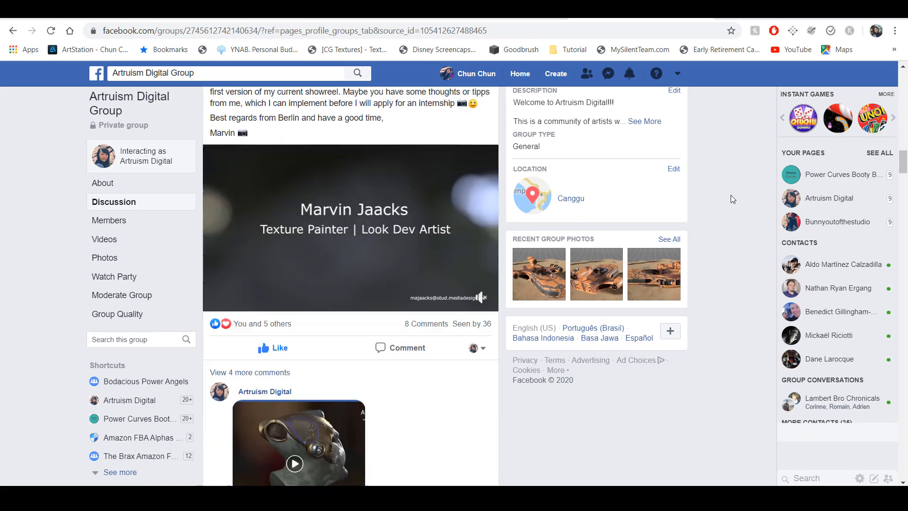
pyautogui.scroll(-12, 730, 195)
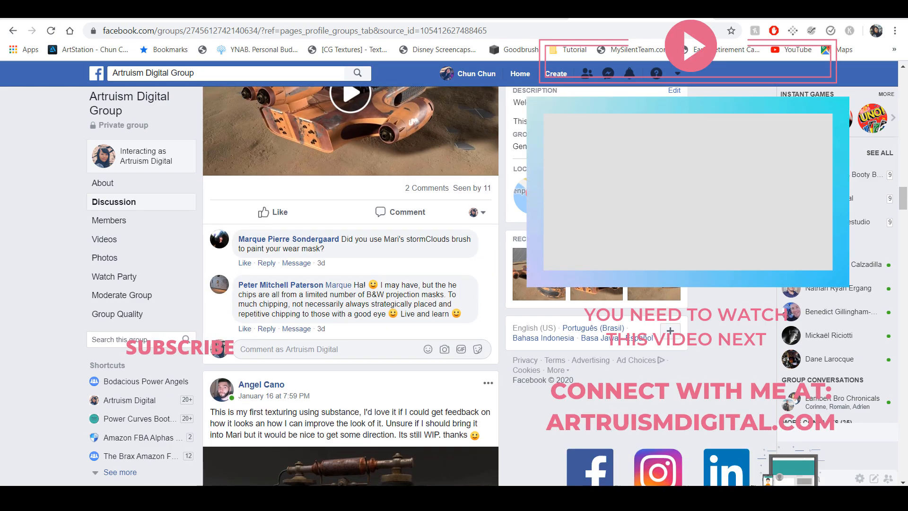
pyautogui.scroll(-12, 732, 196)
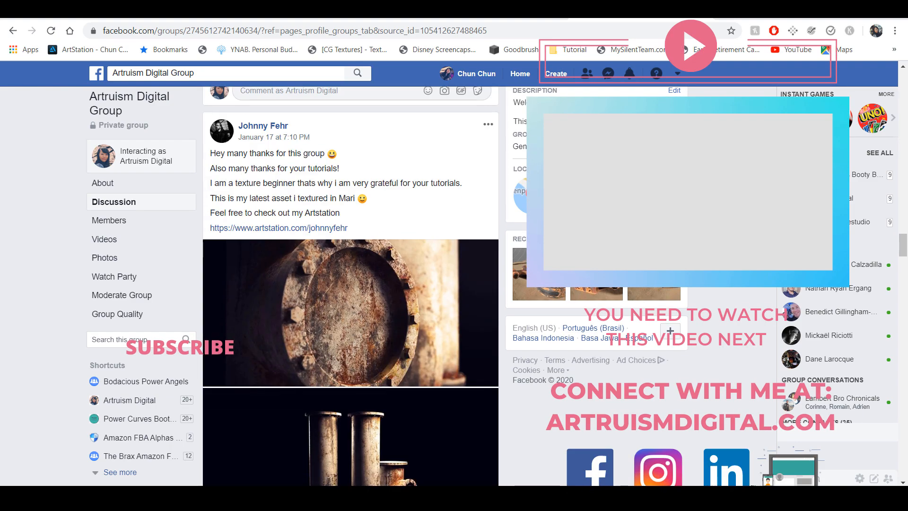
pyautogui.scroll(-12, 732, 196)
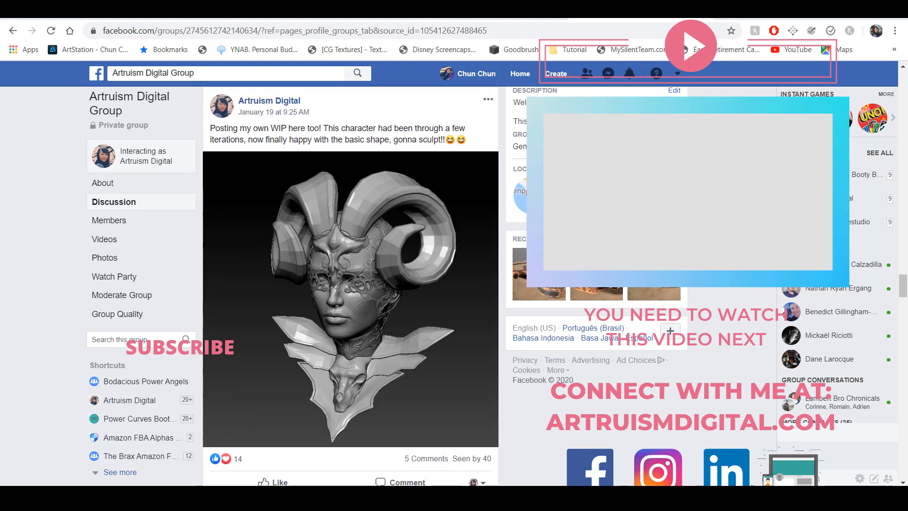
pyautogui.scroll(-12, 350, 286)
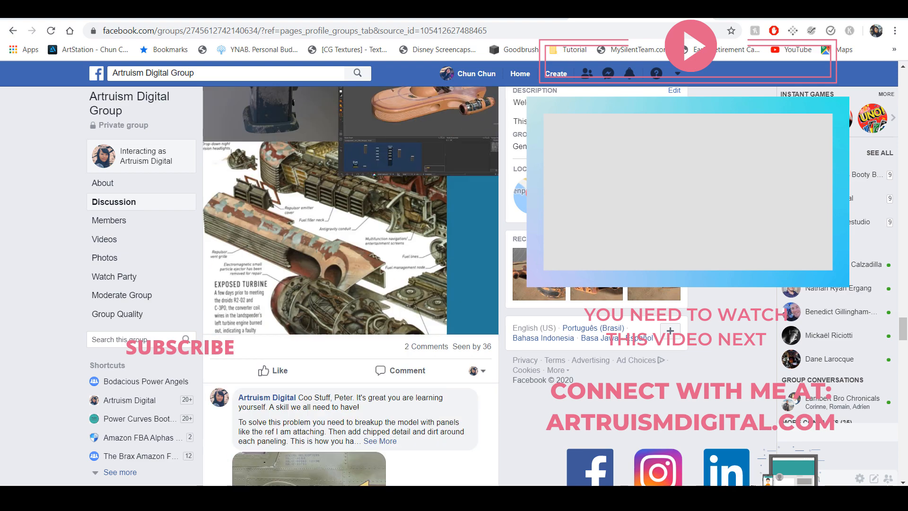
pyautogui.scroll(-7, 350, 286)
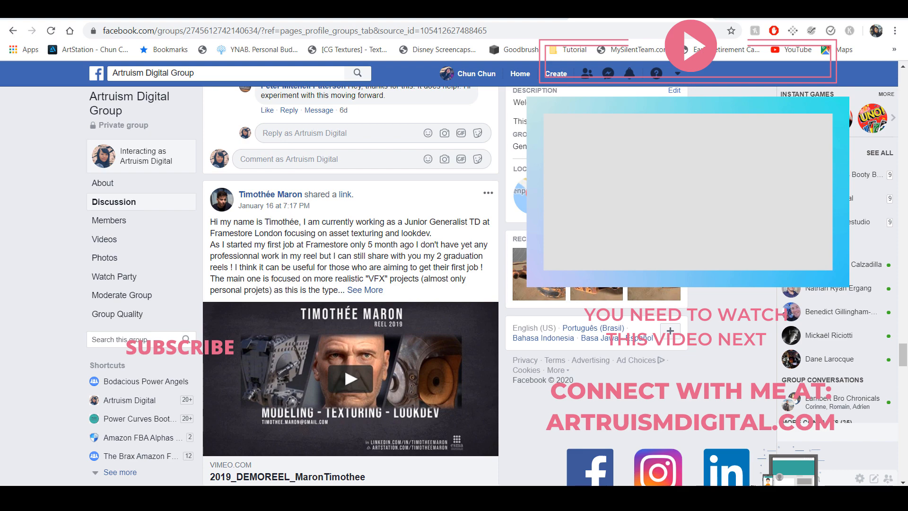